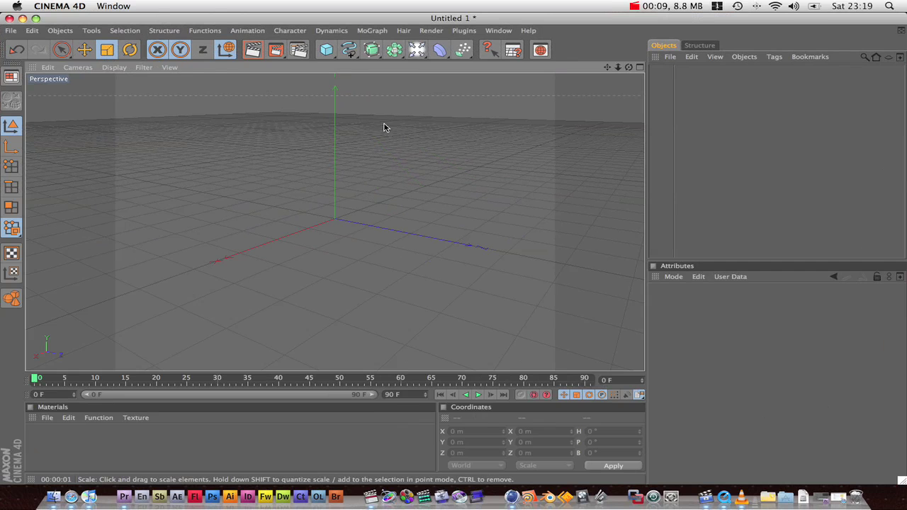
Add a cube primitive to the scene and make it an editable polygon object.
left_click(327, 49)
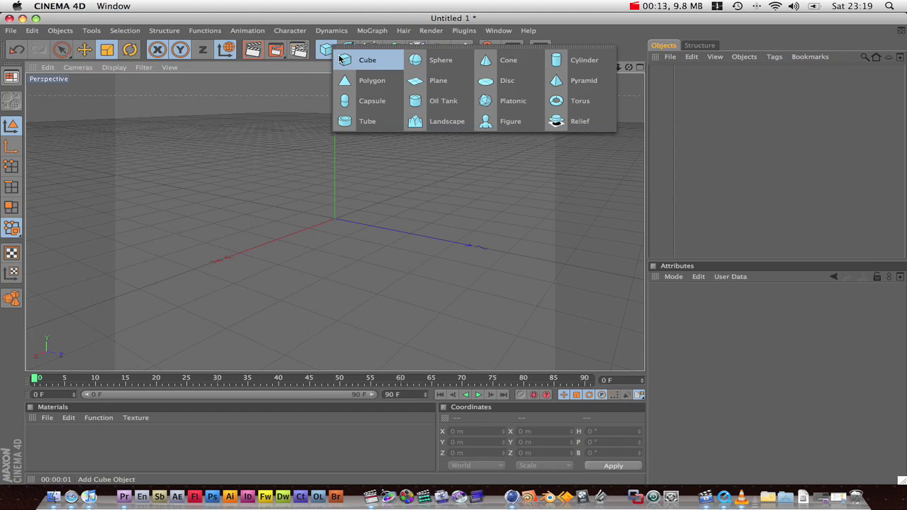
left_click(341, 62)
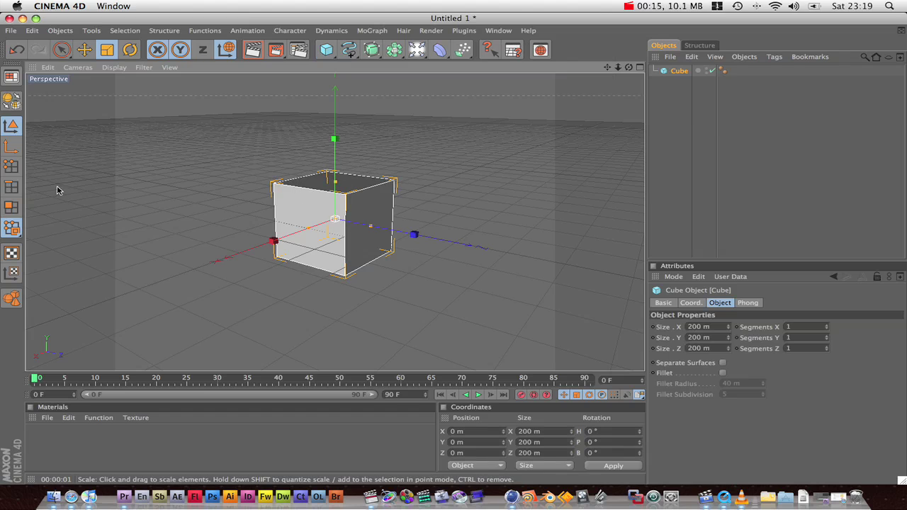
key("c")
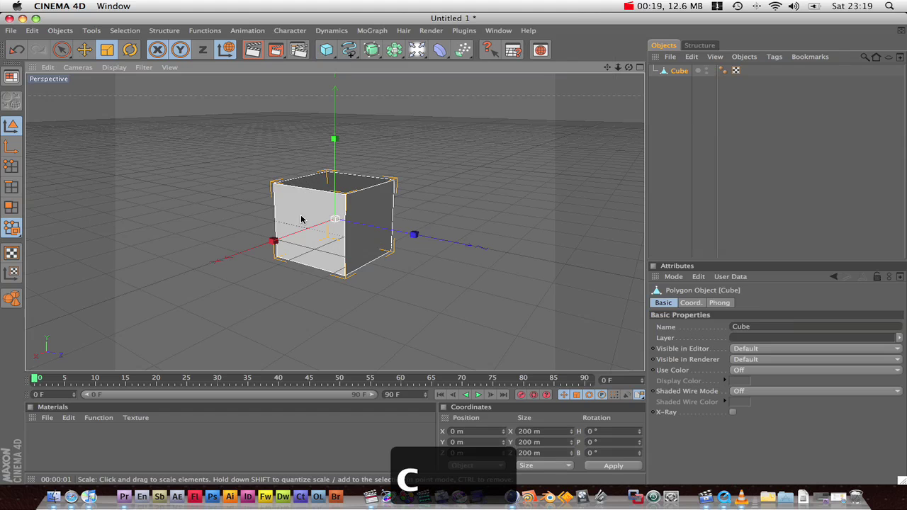
Scale the cube into a long bar, about 37.5 m in Y and 38.1 m in Z.
left_click_drag(334, 140, 305, 126)
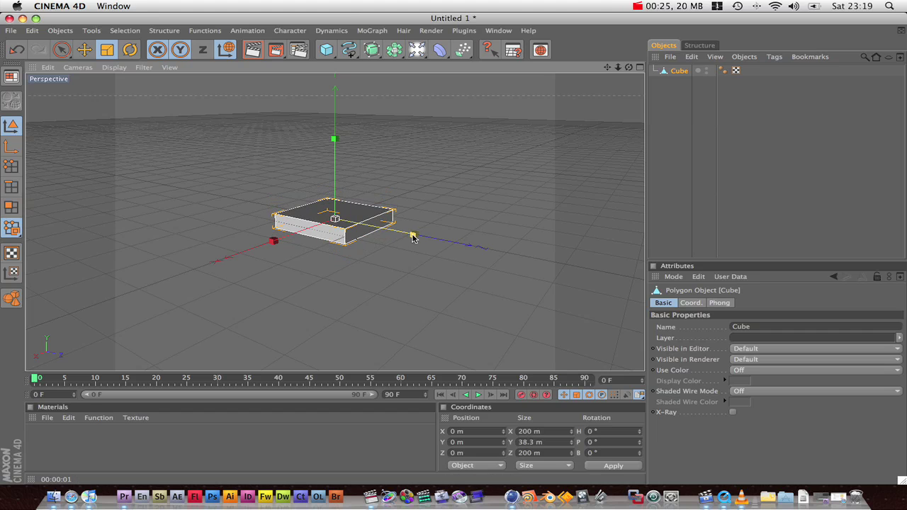
left_click_drag(414, 234, 415, 236)
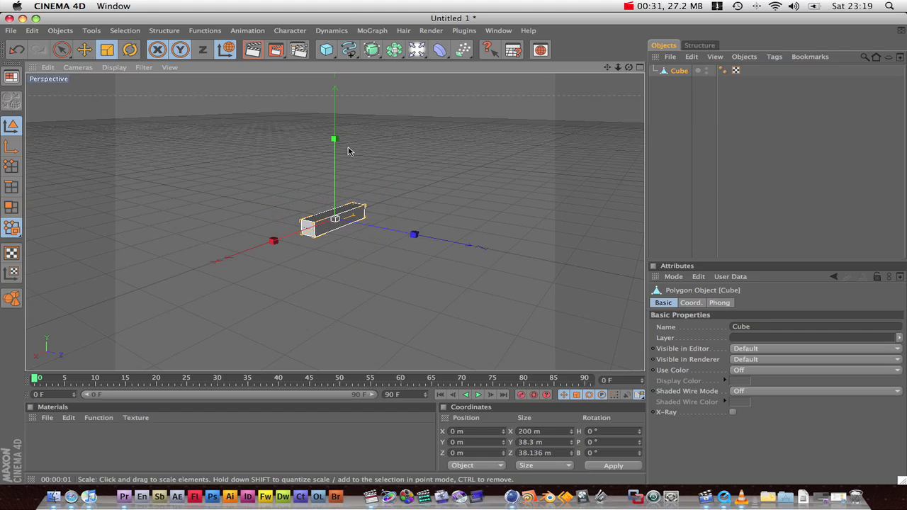
left_click_drag(334, 139, 341, 129)
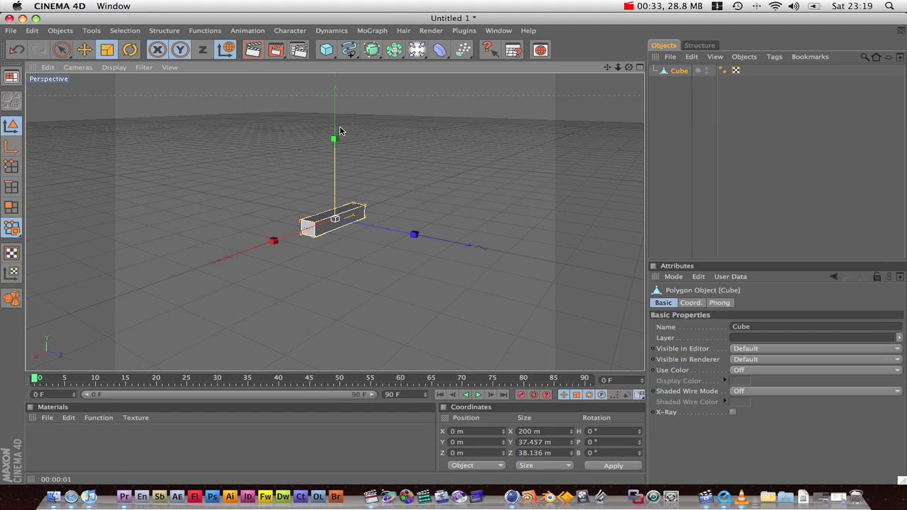
Maximise the Top view and paste a copy of the bar in place.
scroll(359, 243, "up", 1)
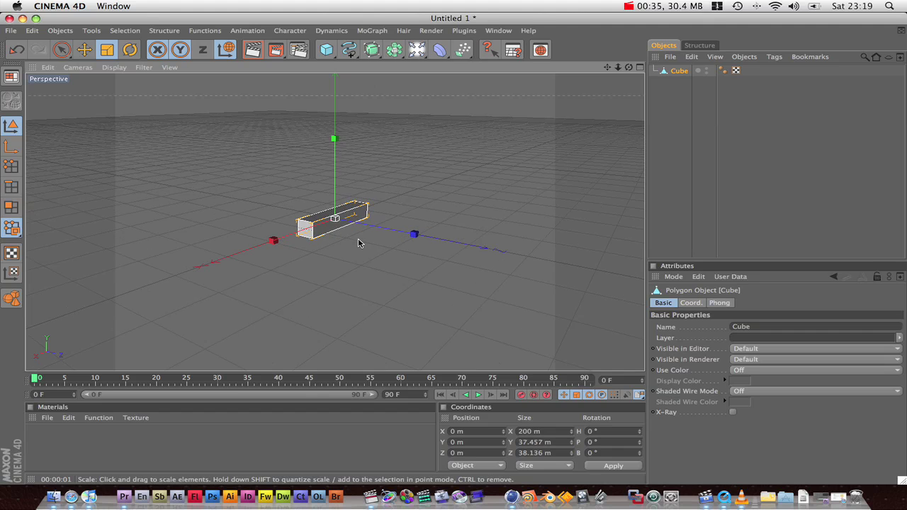
scroll(359, 244, "down", 1)
middle_click(358, 243)
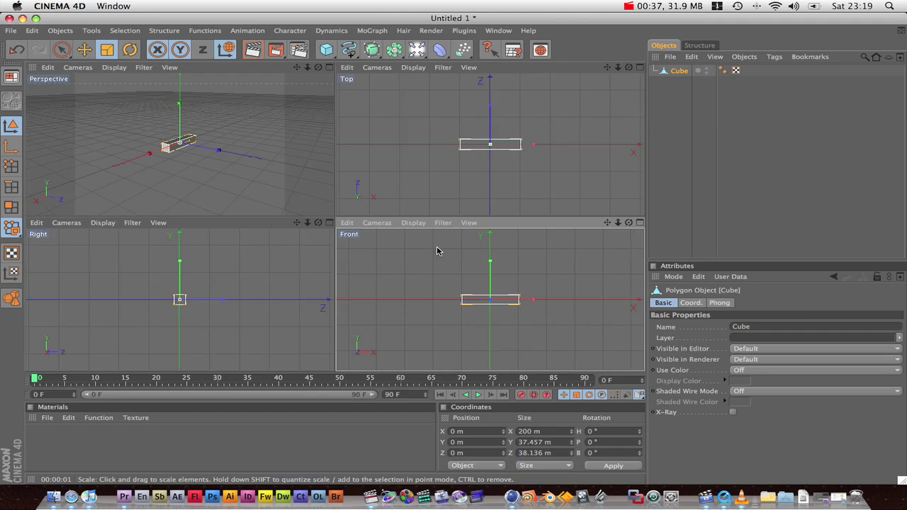
scroll(460, 147, "up", 1)
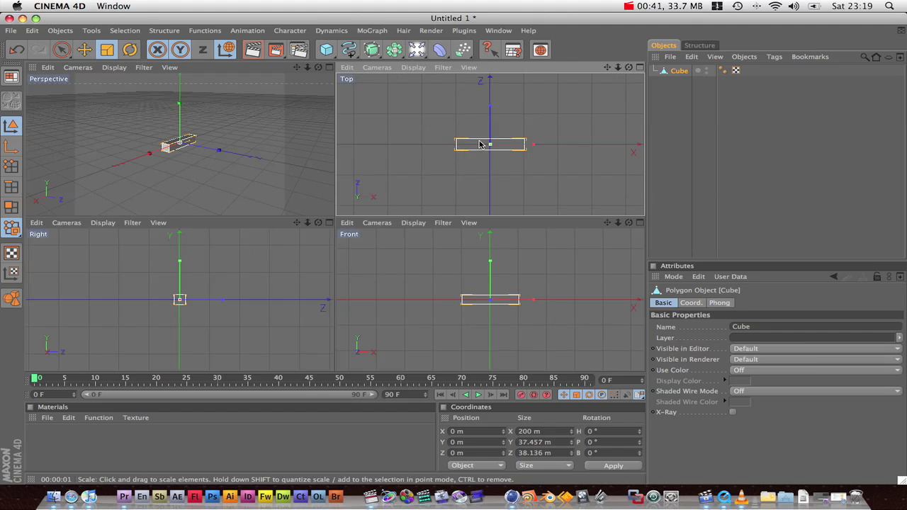
scroll(480, 142, "down", 1)
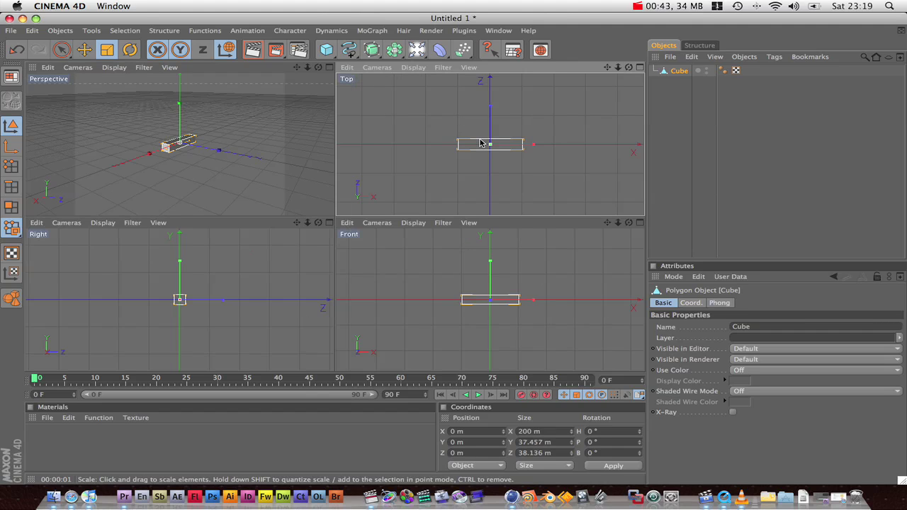
scroll(480, 143, "up", 1)
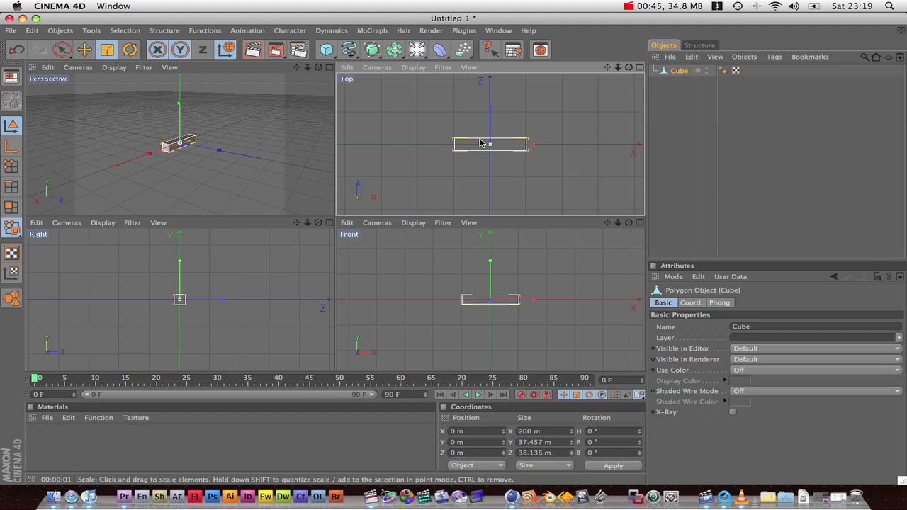
middle_click(479, 143)
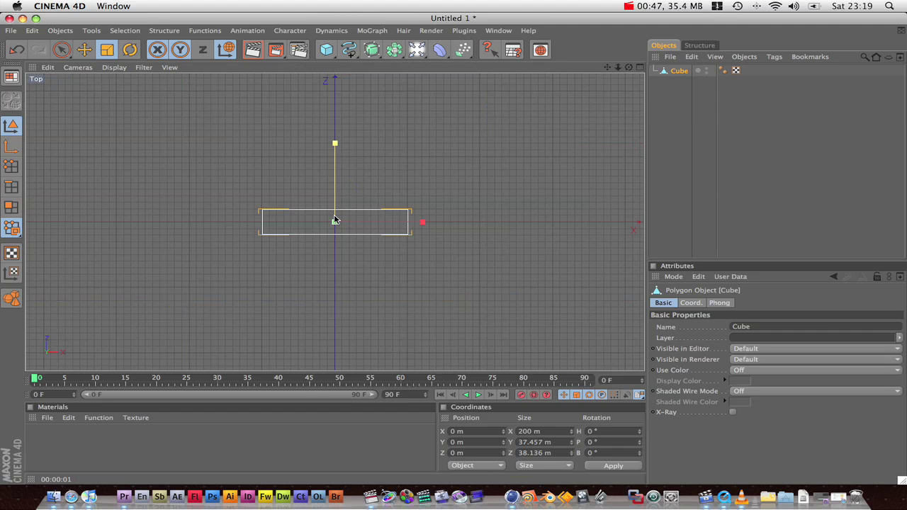
scroll(336, 202, "down", 2)
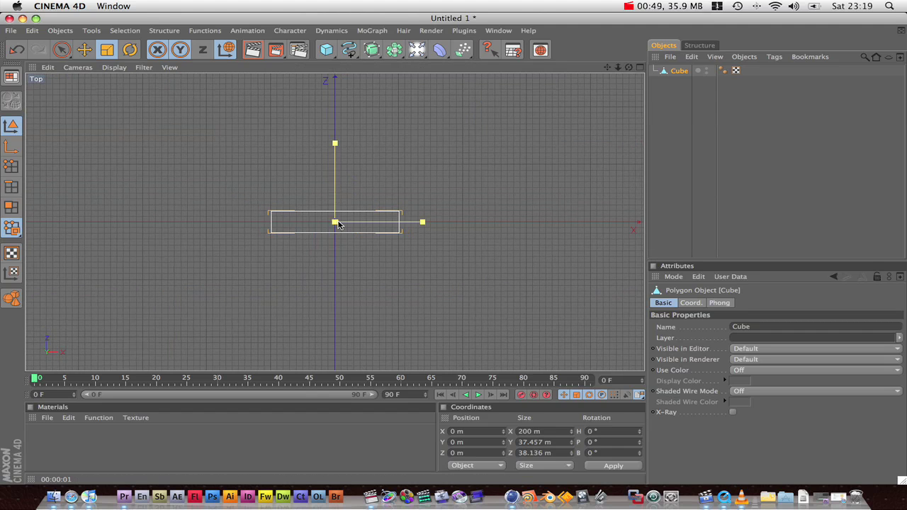
scroll(334, 221, "down", 8)
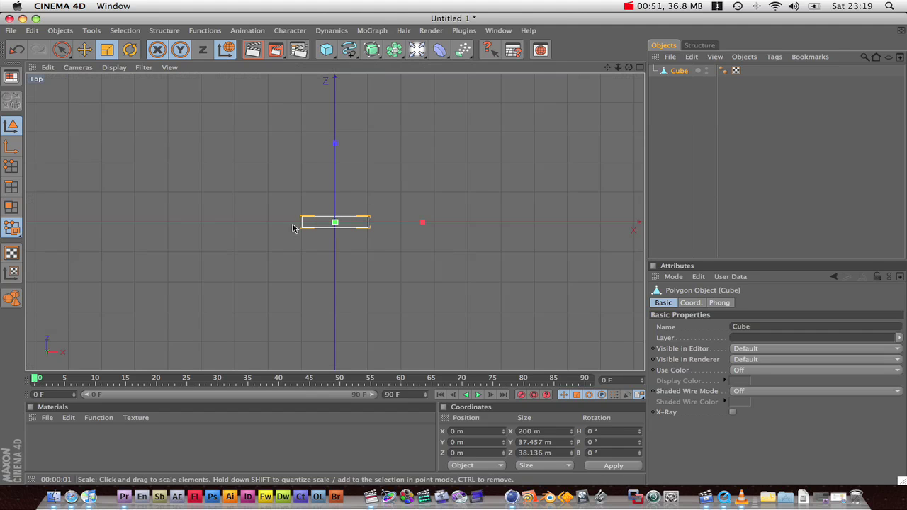
key("super+c")
key("super+v")
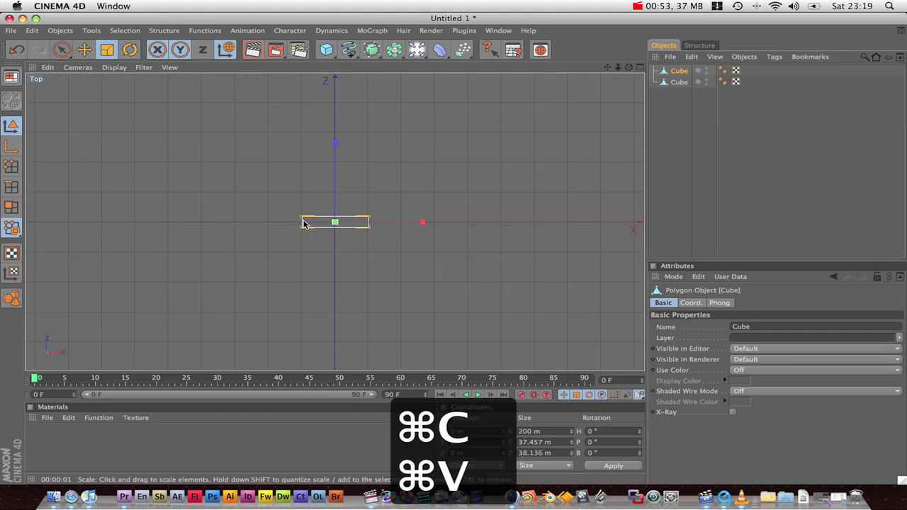
Rotate the copied bar 90° in heading and move it to about X 87 m, Z 119 m, at the first bar's right end.
left_click(130, 50)
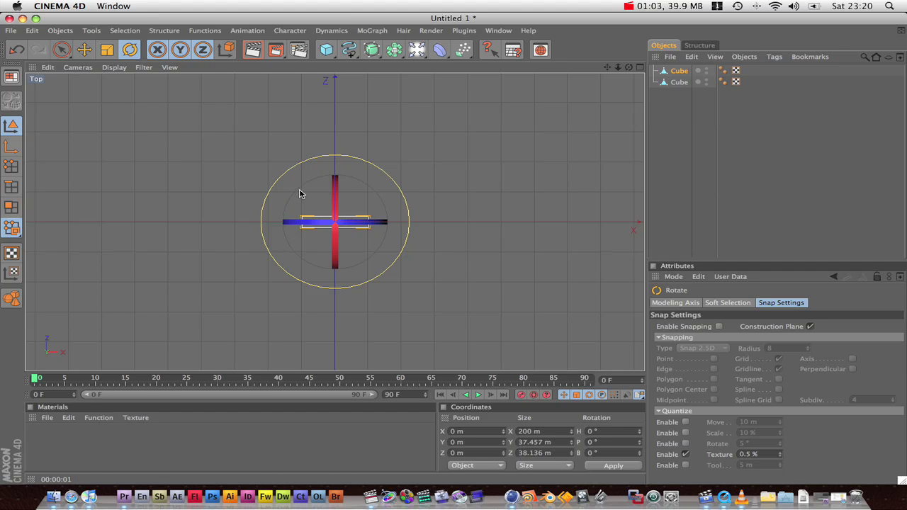
left_click_drag(296, 195, 314, 245)
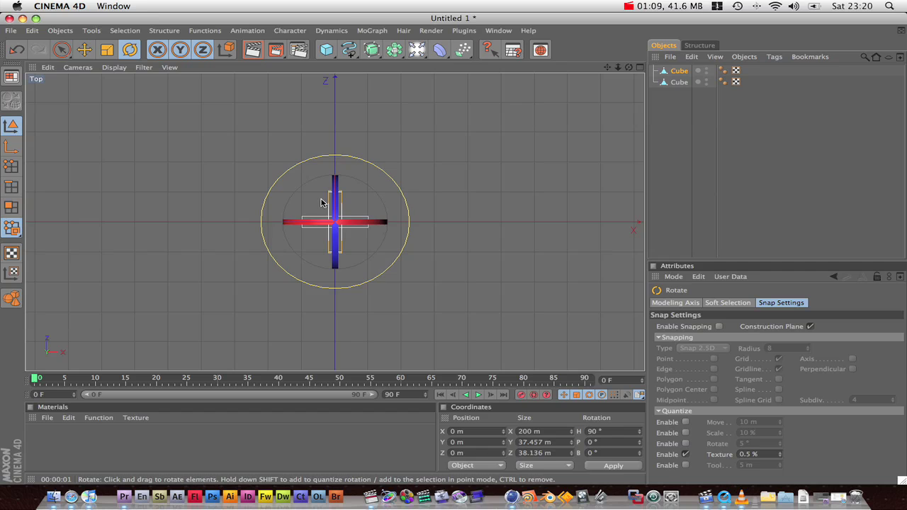
key("e")
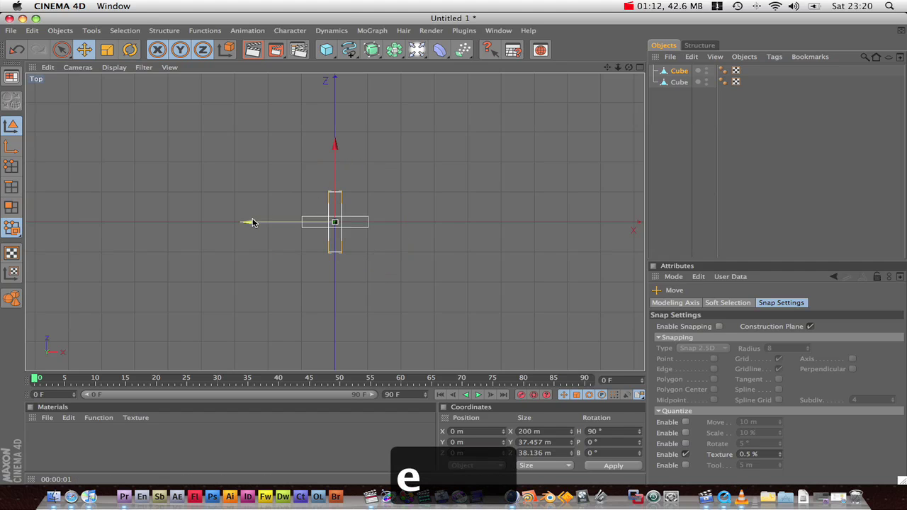
left_click_drag(252, 222, 281, 223)
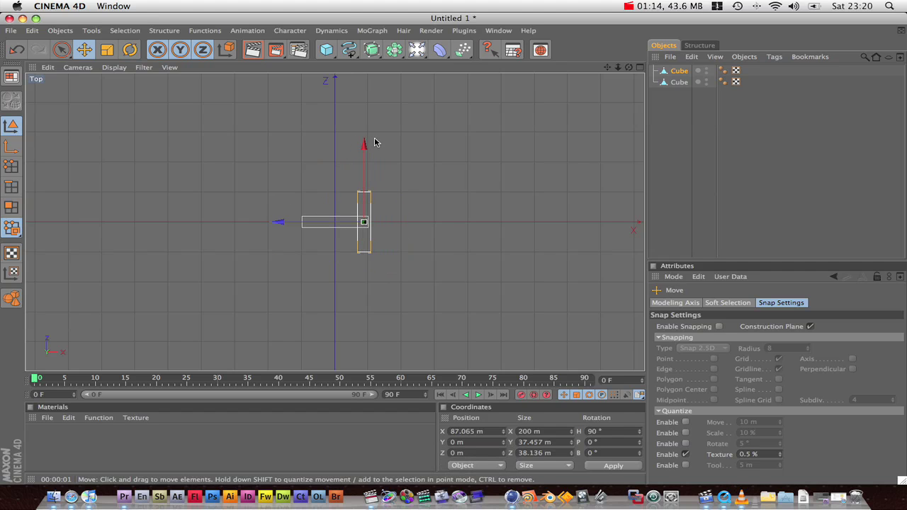
left_click_drag(366, 145, 366, 107)
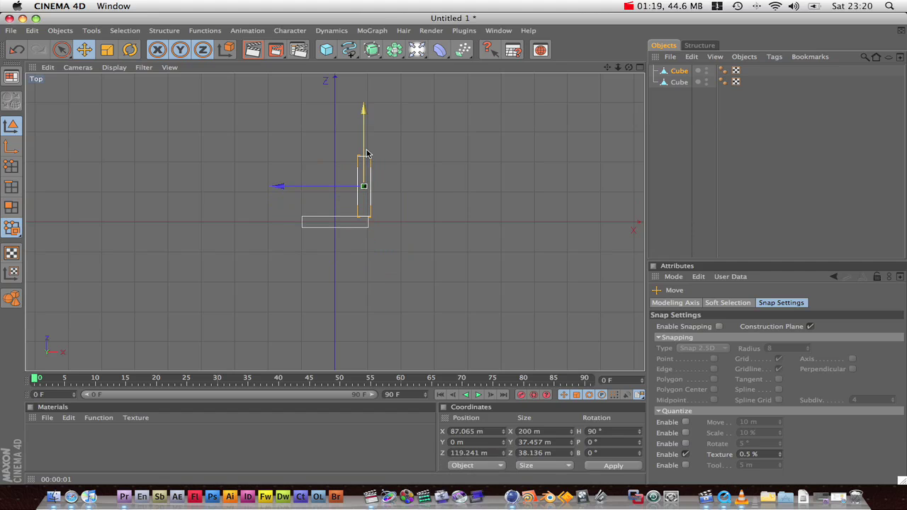
Hide the axis handles of the selected bar in the viewport.
key("super+d")
key("super+d")
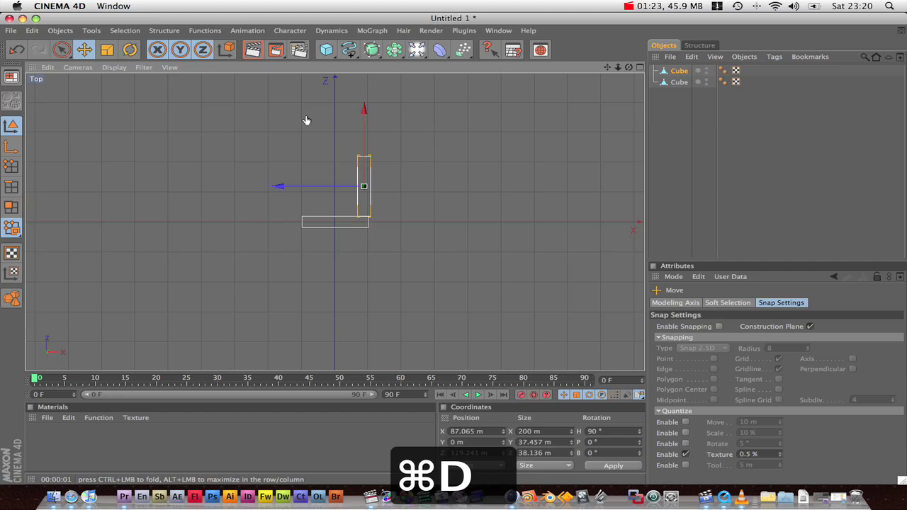
key("d")
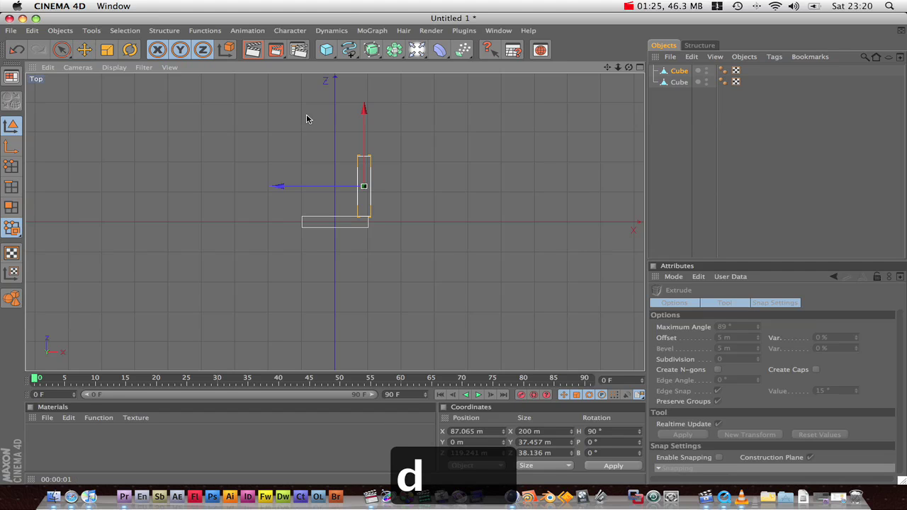
key("shift+d")
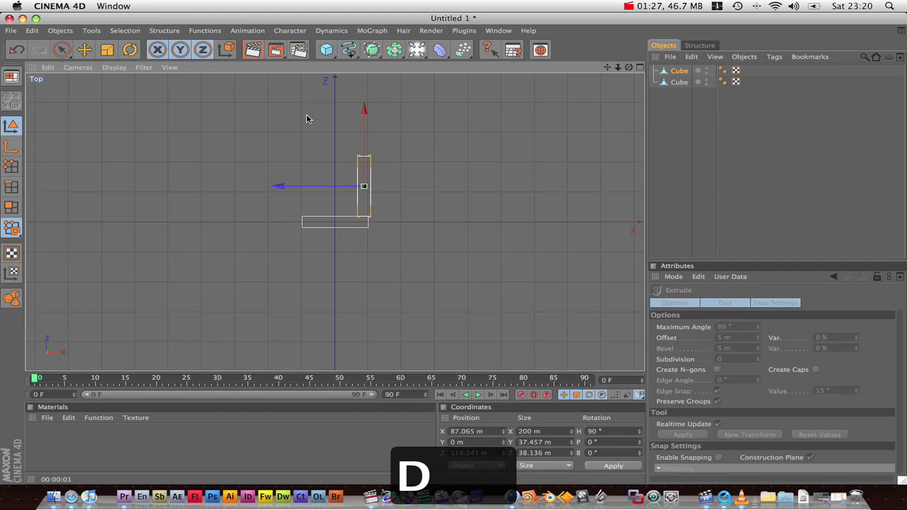
key("alt+d")
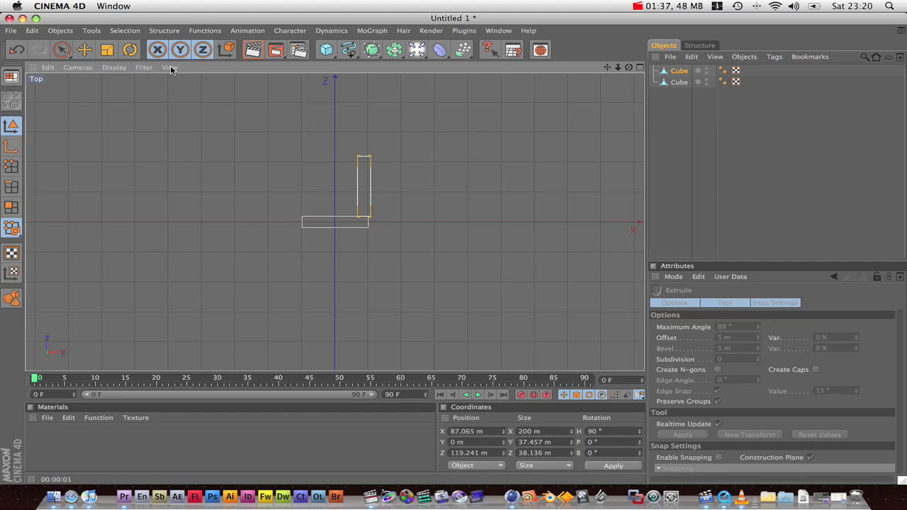
Move the upright bar to about X 80.9 m, lining its outer edge up with the first bar's end, and check the corner closely.
left_click(84, 49)
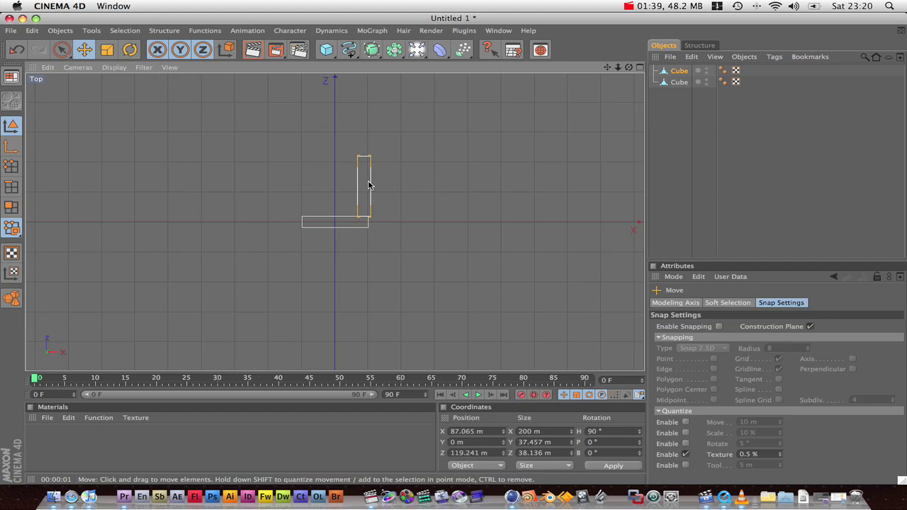
left_click_drag(370, 181, 366, 184)
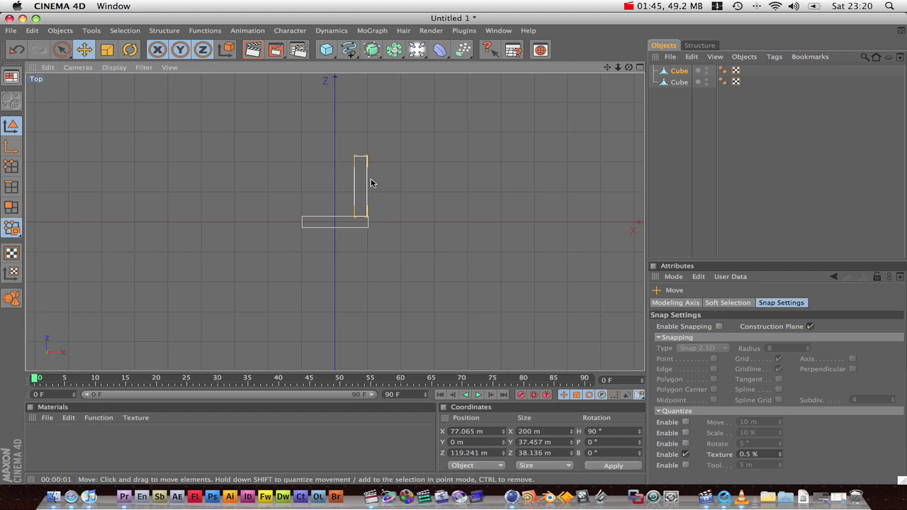
left_click_drag(366, 217, 368, 216)
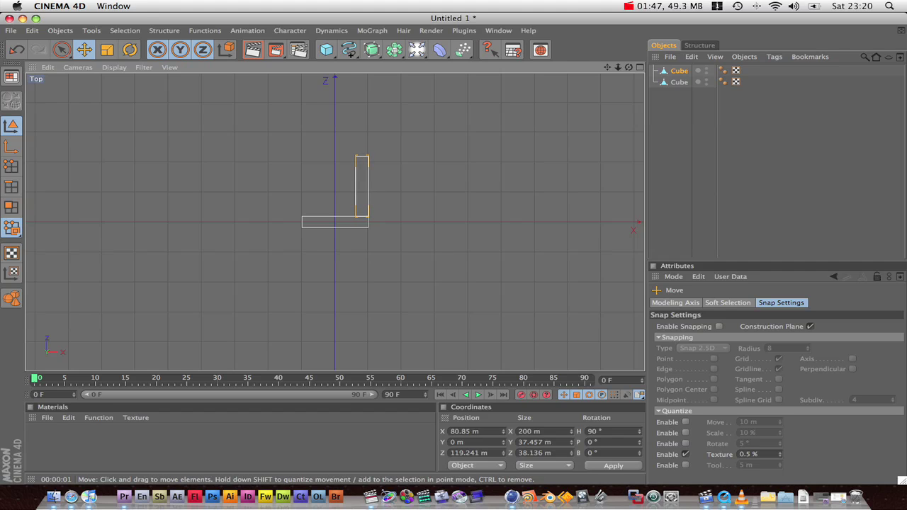
scroll(367, 204, "down", 6)
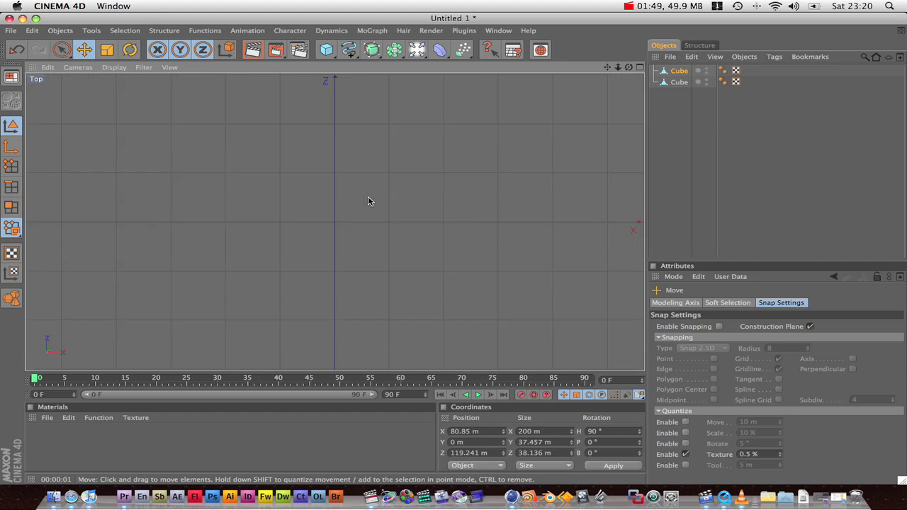
scroll(367, 200, "down", 5)
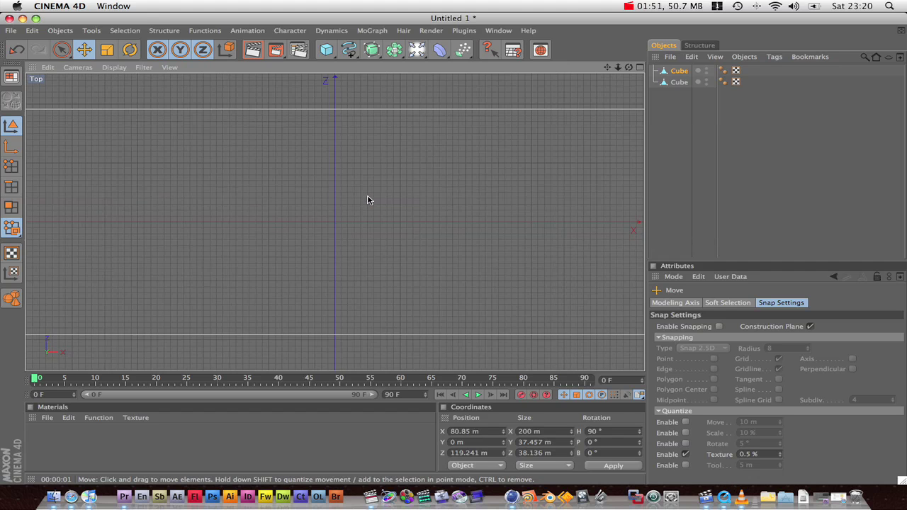
scroll(365, 202, "down", 5)
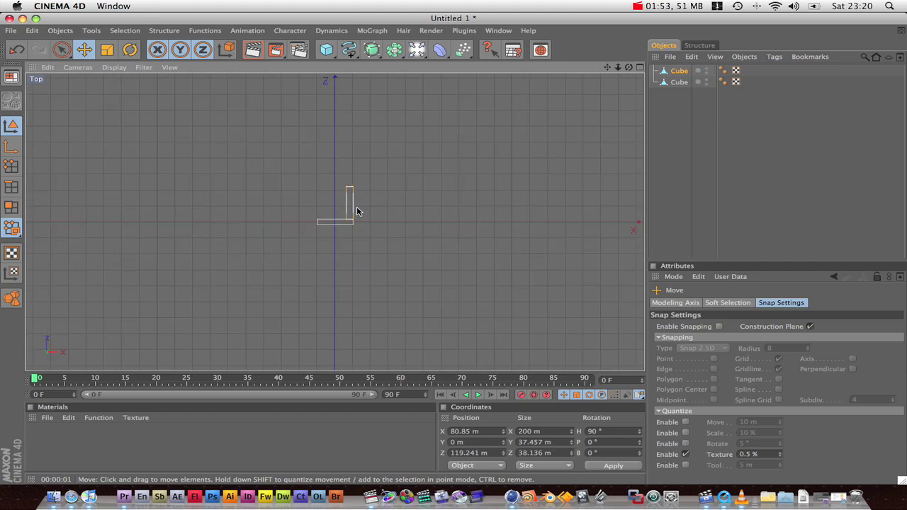
scroll(370, 213, "up", 10)
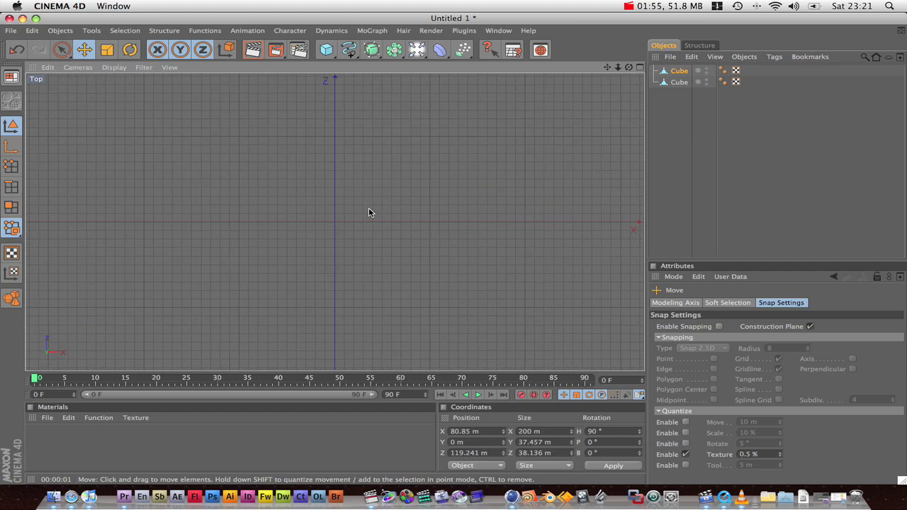
scroll(369, 212, "down", 3)
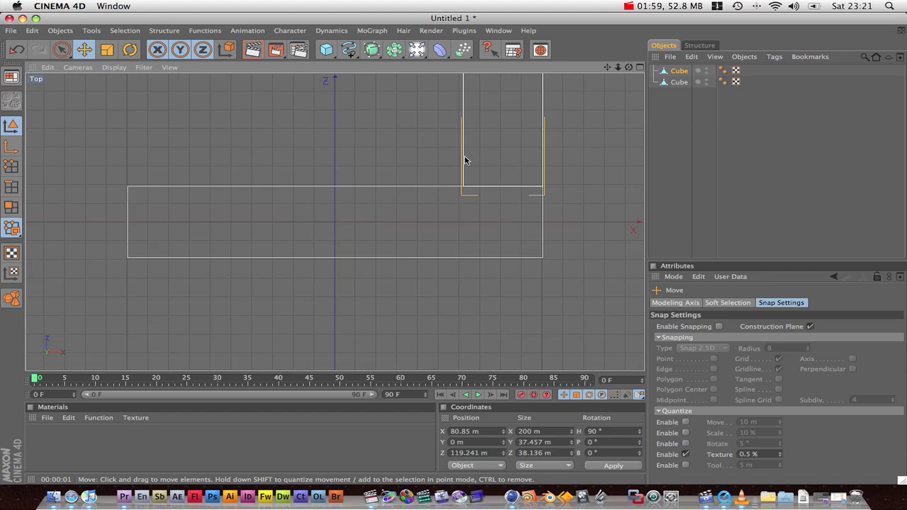
scroll(465, 162, "down", 4)
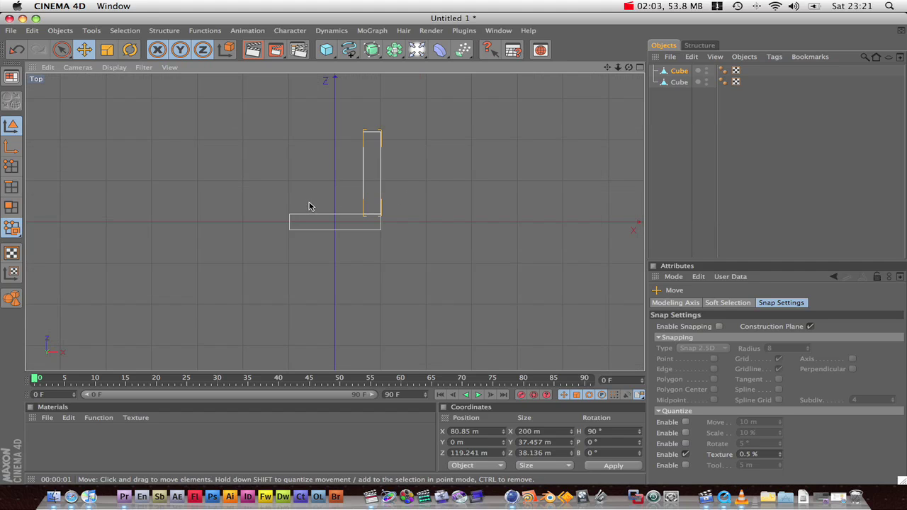
Show the axis handles again and paste an in-place copy of both bars.
key("alt+d")
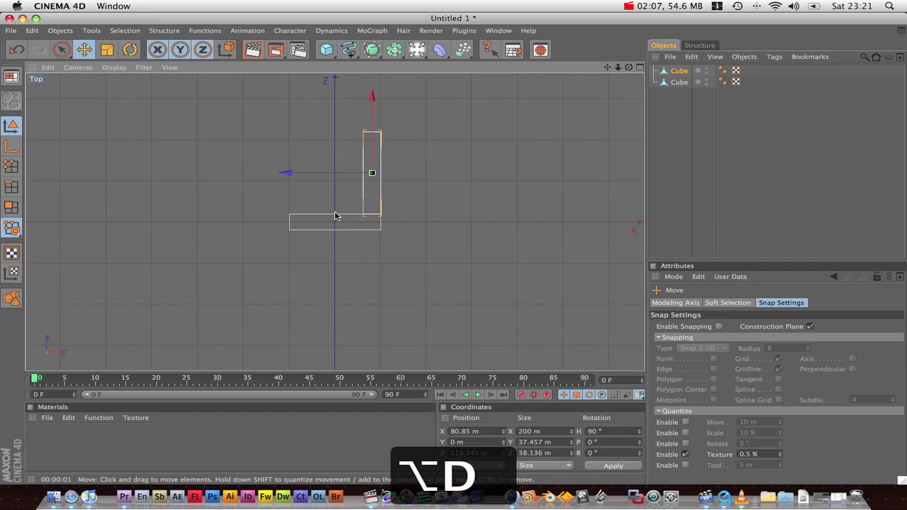
left_click(337, 219, "shift")
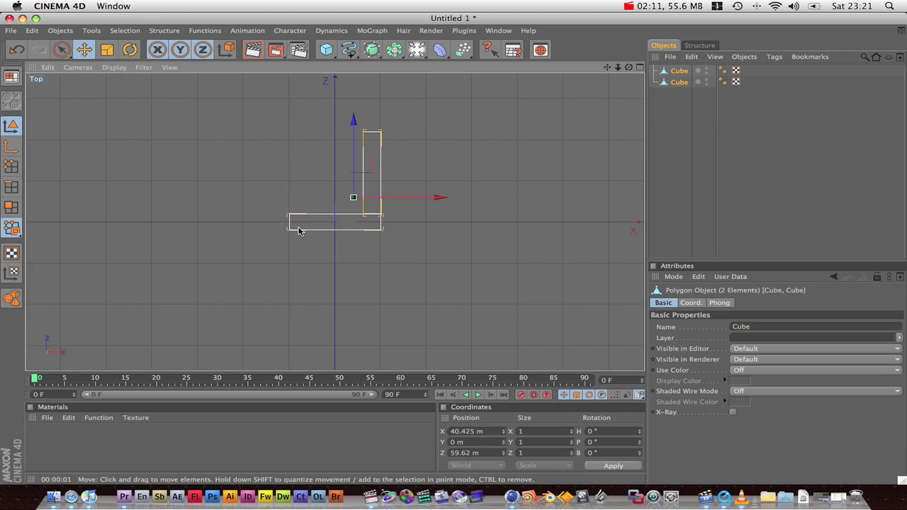
key("super+c")
key("super+v")
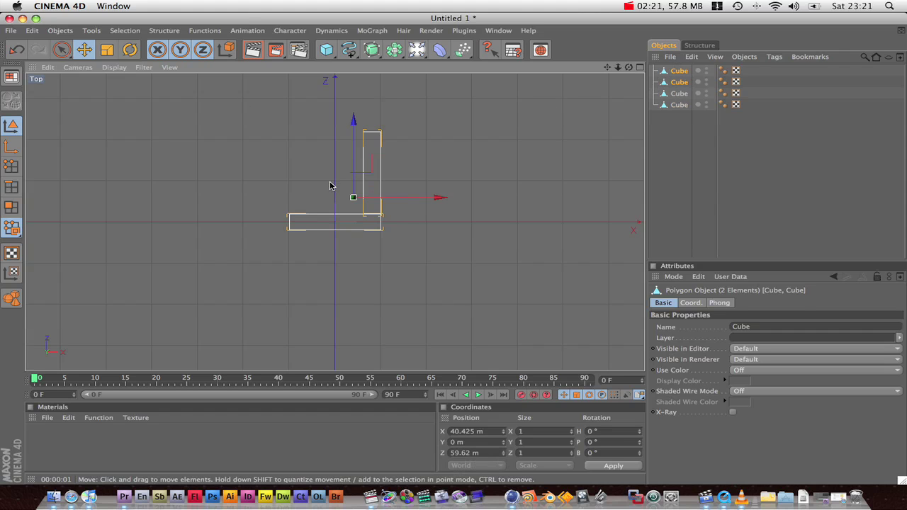
Rotate the copied pair of bars to 180° heading and move it to about X -40.9 m, Z 179.5 m, closing the rectangle.
key("r")
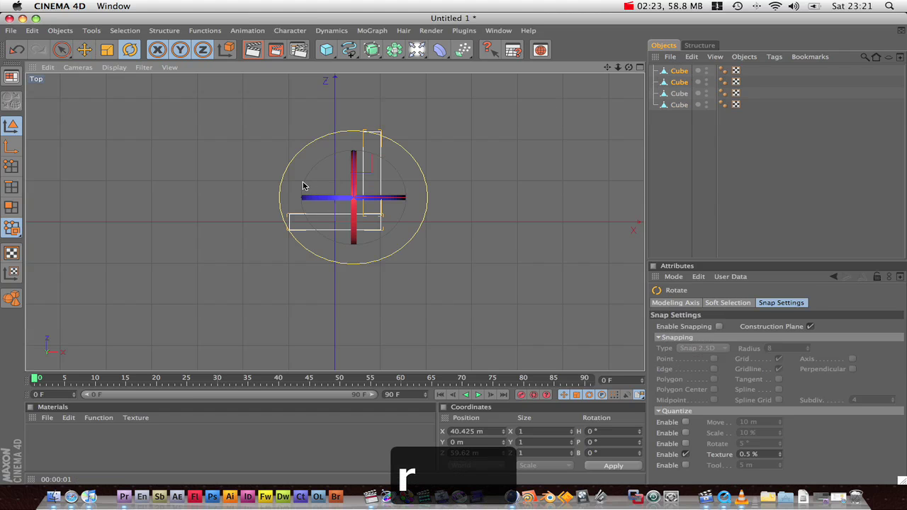
left_click_drag(308, 178, 358, 203)
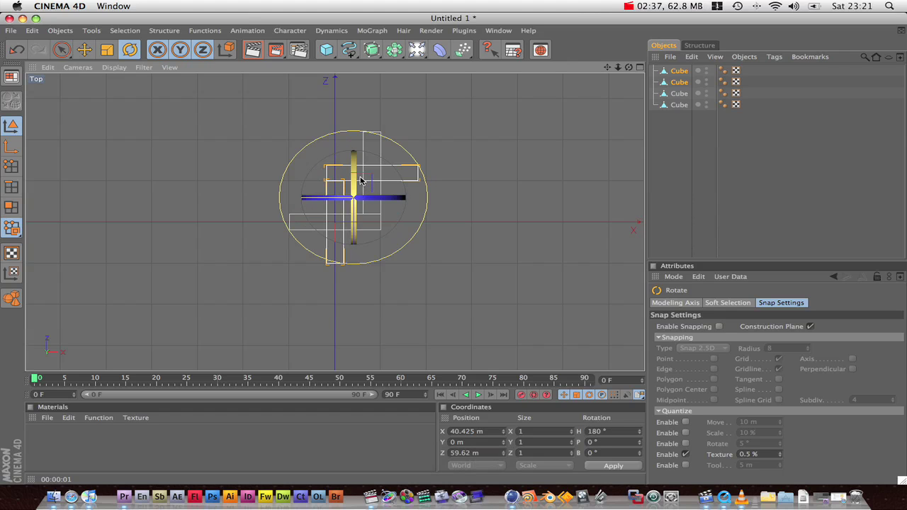
key("e")
left_click_drag(295, 202, 256, 202)
left_click_drag(314, 262, 314, 210)
left_click_drag(221, 142, 234, 150)
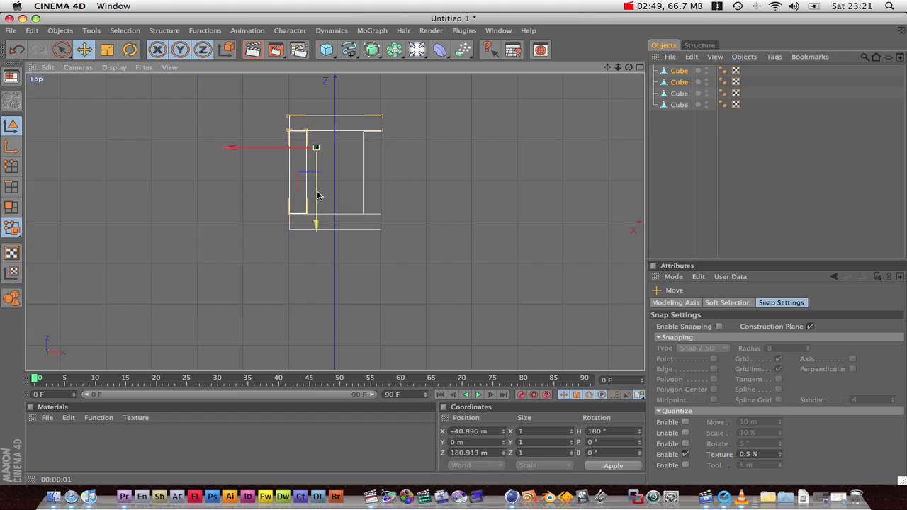
left_click_drag(318, 146, 317, 148)
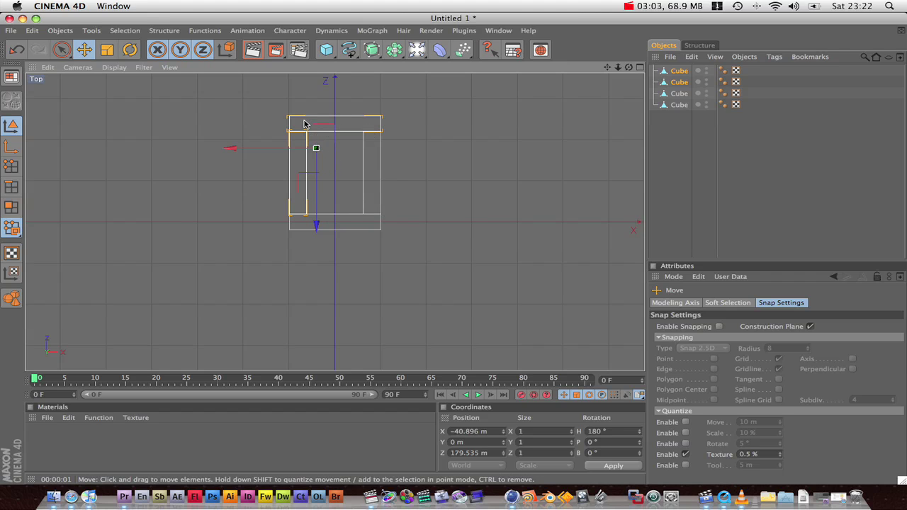
Move the upright bar on the positive X side outward against the first bar's end and down to about Z 80.6 m, flush with its outer edge.
left_click(368, 142)
left_click(365, 139)
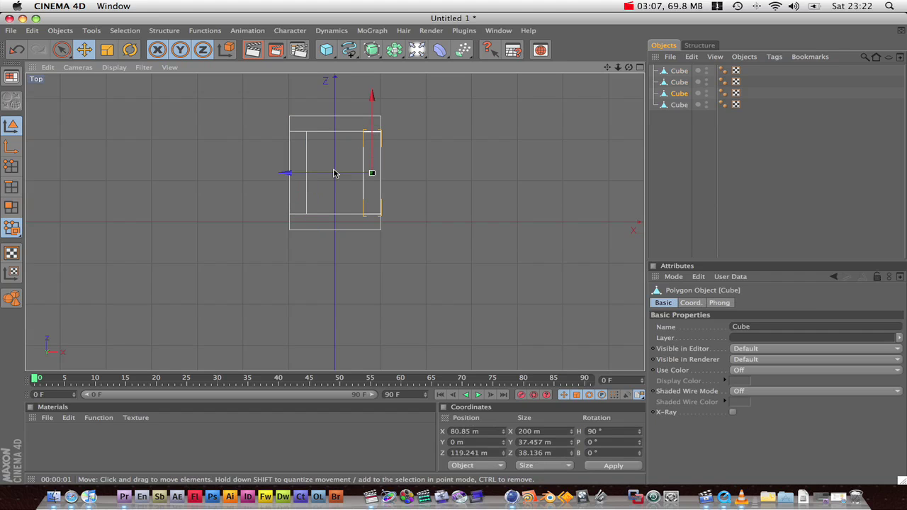
left_click_drag(371, 172, 389, 172)
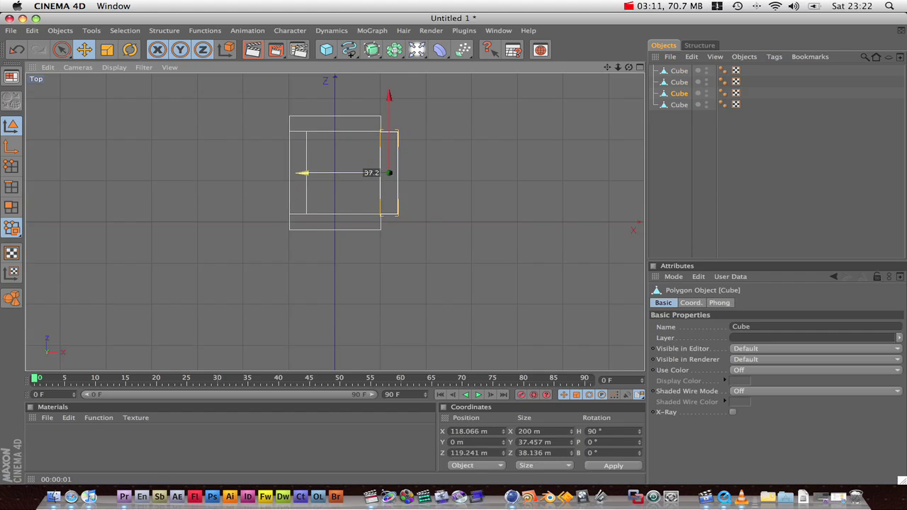
left_click_drag(387, 94, 389, 112)
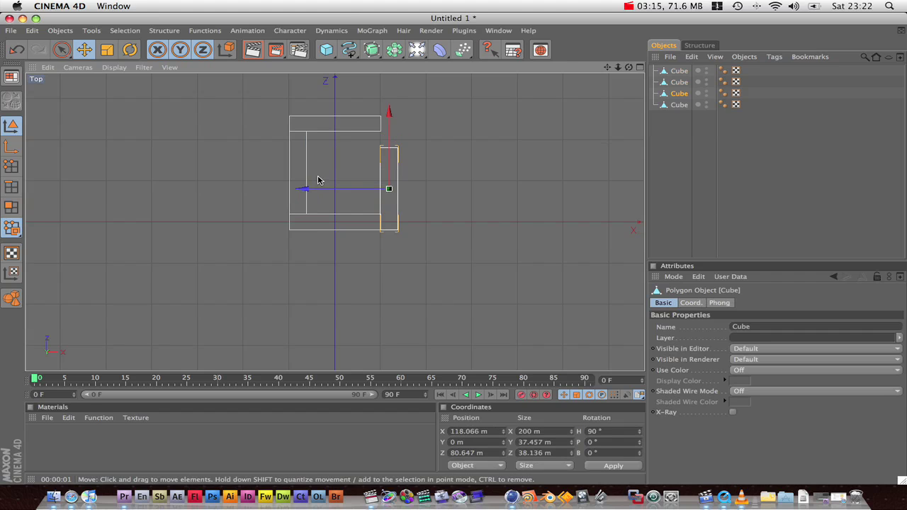
left_click_drag(313, 183, 306, 189)
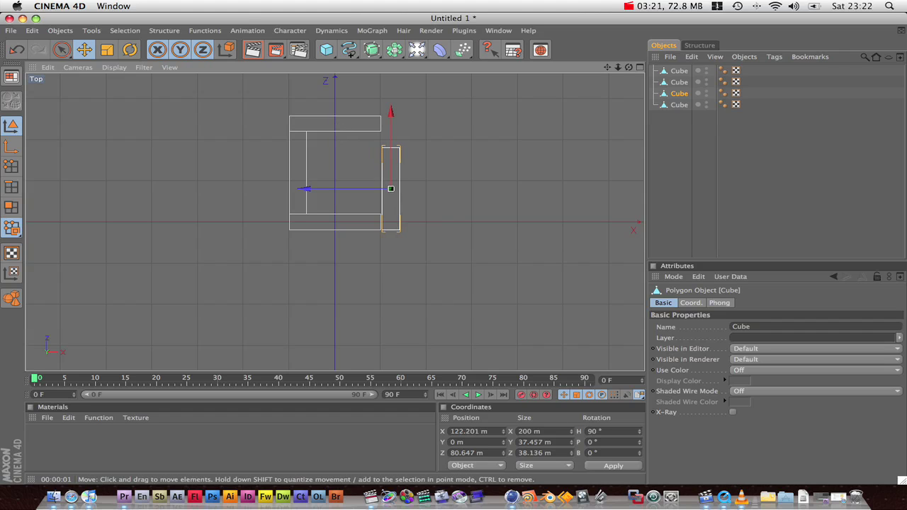
Move the upper horizontal bar to about X 38.1 m, Z 199.2 m, fitting it against both upright bars, and clear the selection.
left_click(322, 125)
mouse_move(251, 127)
left_mouse_down()
mouse_move(294, 126)
mouse_move(268, 126)
left_mouse_up()
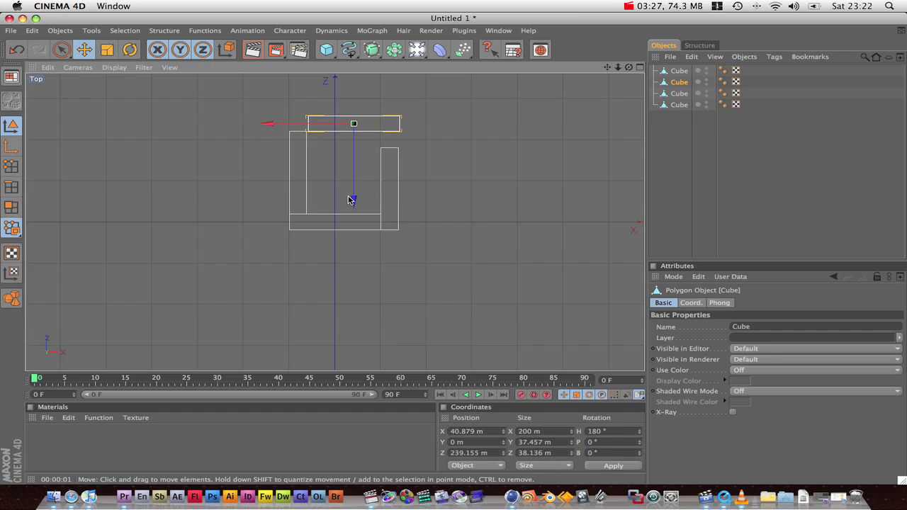
left_click_drag(351, 200, 353, 217)
left_click_drag(270, 140, 268, 140)
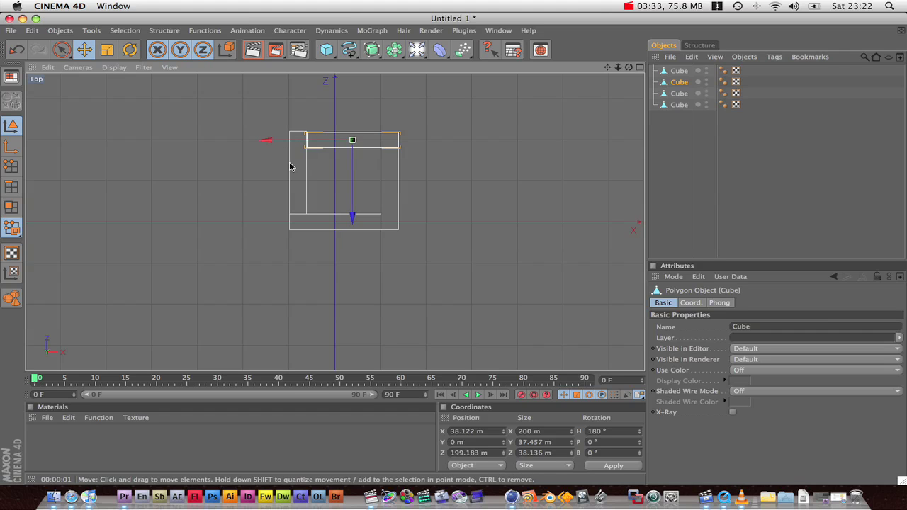
left_click(289, 167)
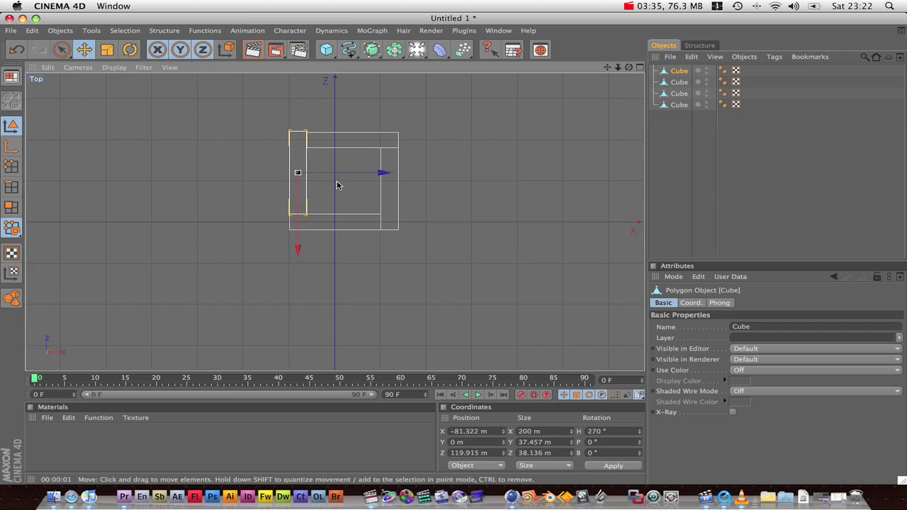
left_click(486, 165)
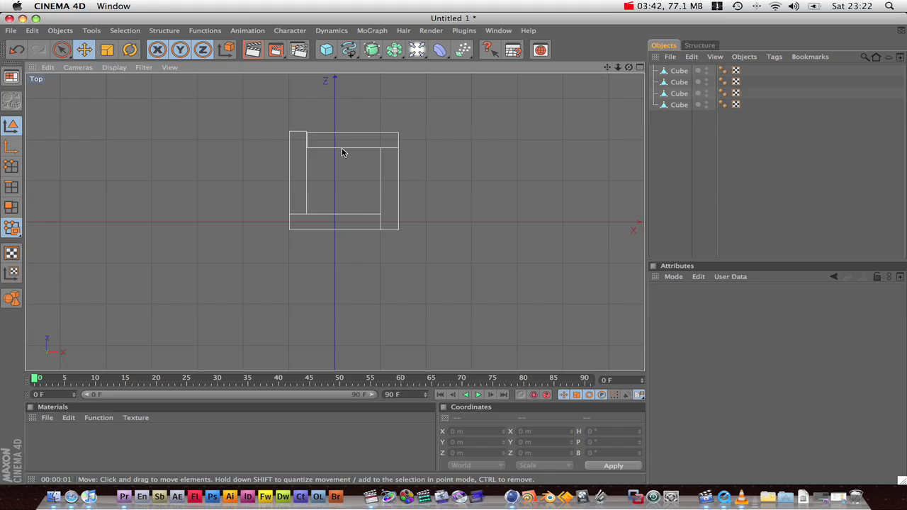
Maximise the Perspective view and paste an in-place copy of the frame's end bar at the positive Z side.
scroll(469, 193, "up", 1)
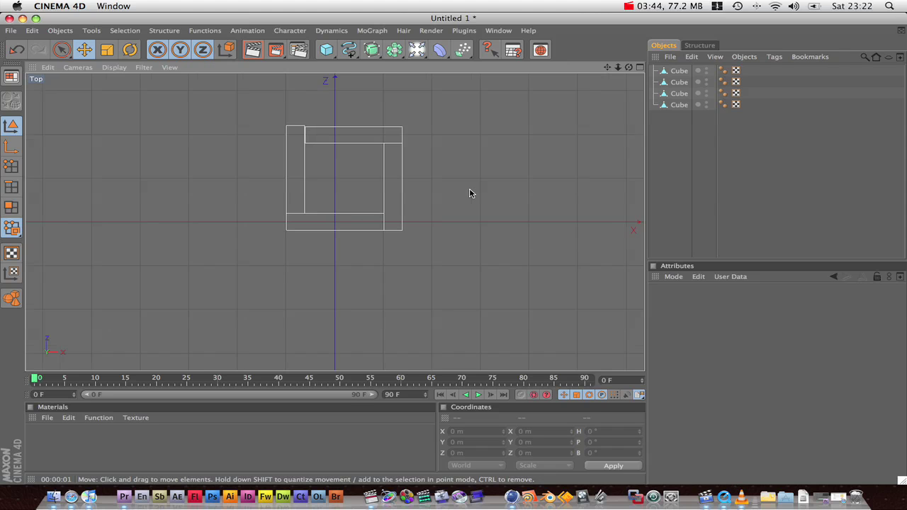
scroll(469, 193, "down", 2)
middle_click(469, 193)
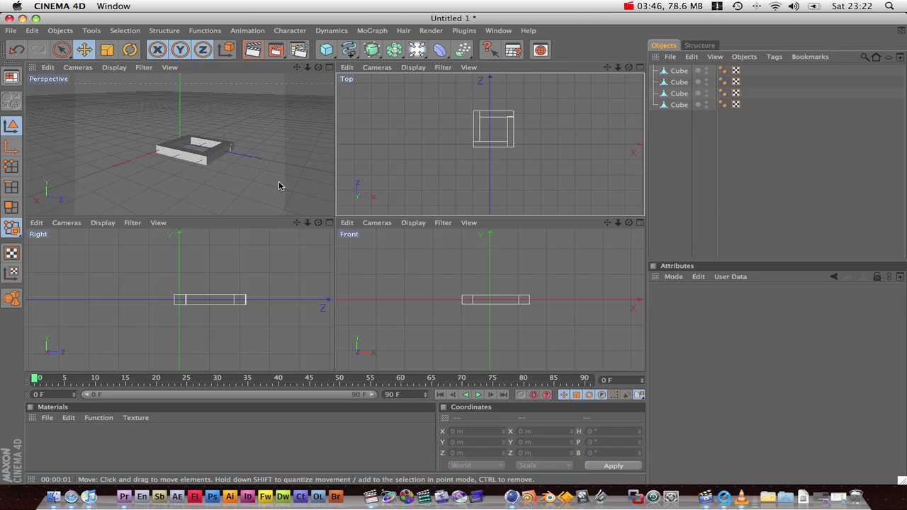
middle_click(164, 166)
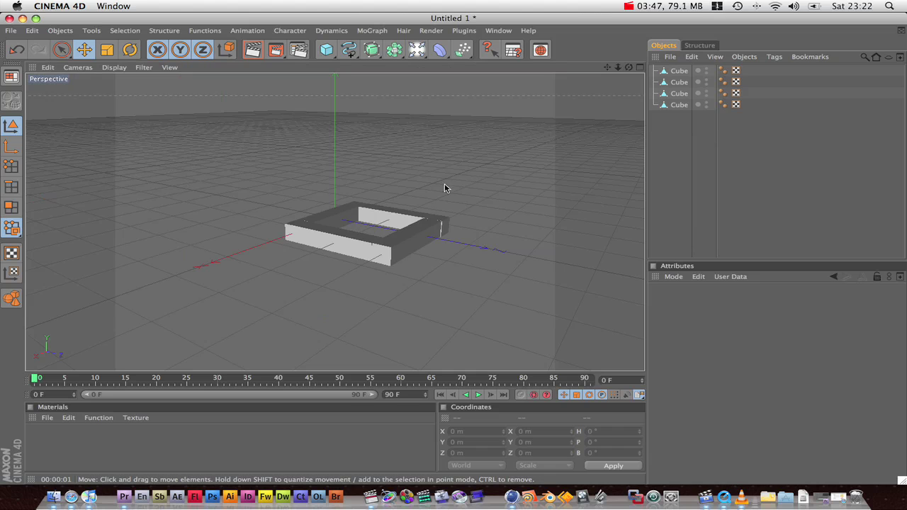
left_click_drag(445, 188, 360, 158, "alt")
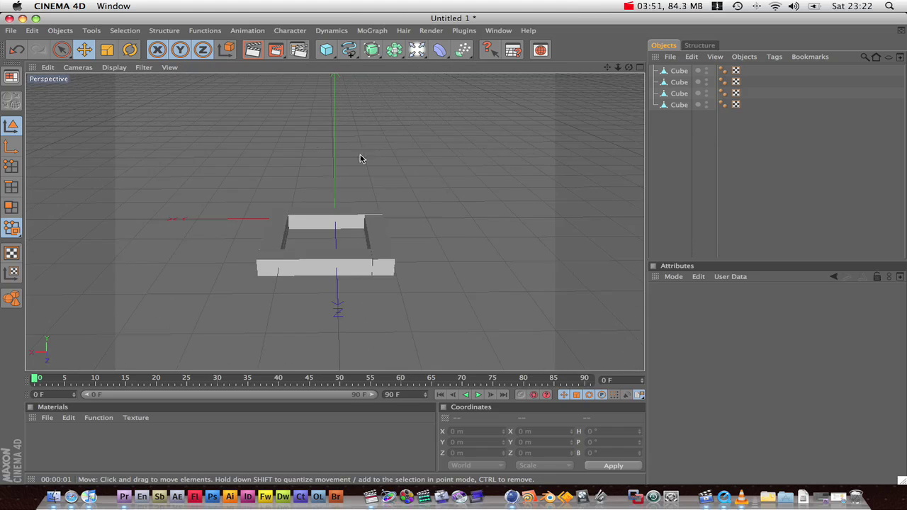
left_click(329, 50)
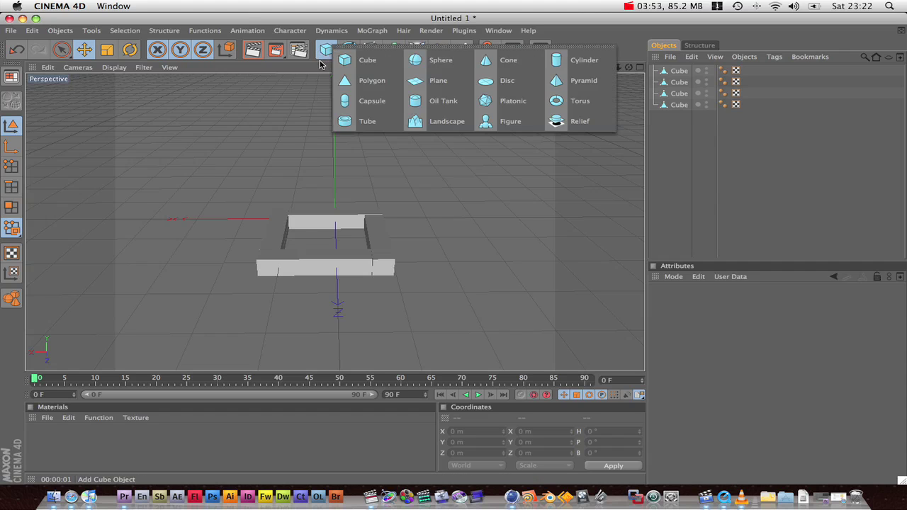
left_click(299, 294)
left_click(308, 267)
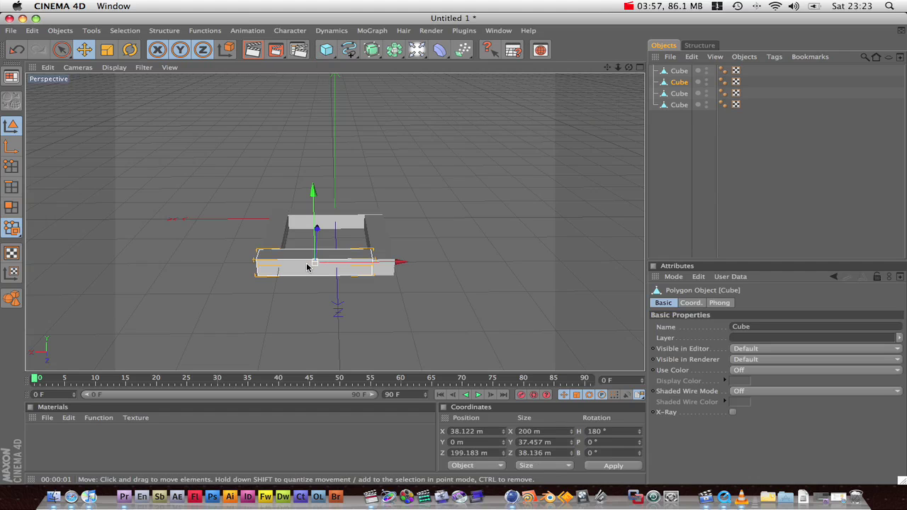
key("super+c")
key("super+v")
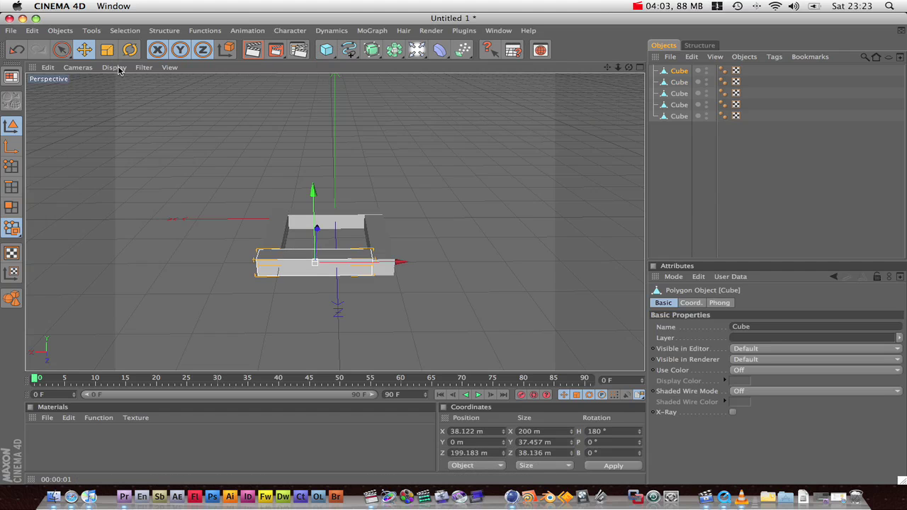
Shorten the copied bar to about 170.4 m along X and move it to about X 12.4 m, within the frame.
key("e")
key("t")
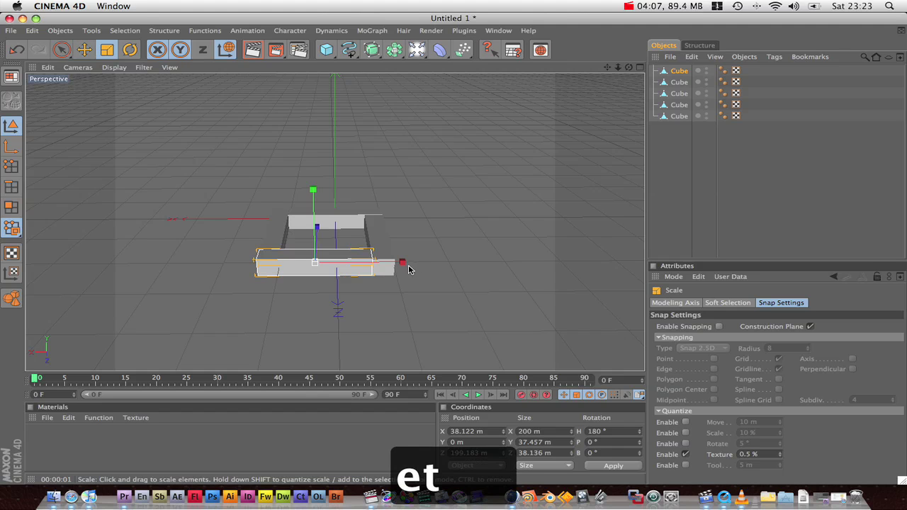
mouse_move(408, 268)
left_mouse_down()
mouse_move(401, 262)
mouse_move(424, 263)
mouse_move(401, 266)
left_mouse_up()
key("e")
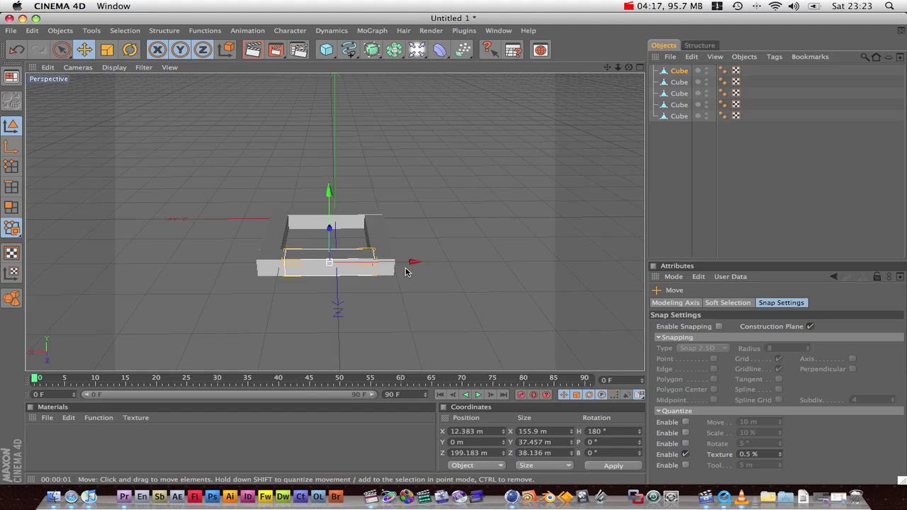
key("t")
left_click_drag(416, 263, 416, 264)
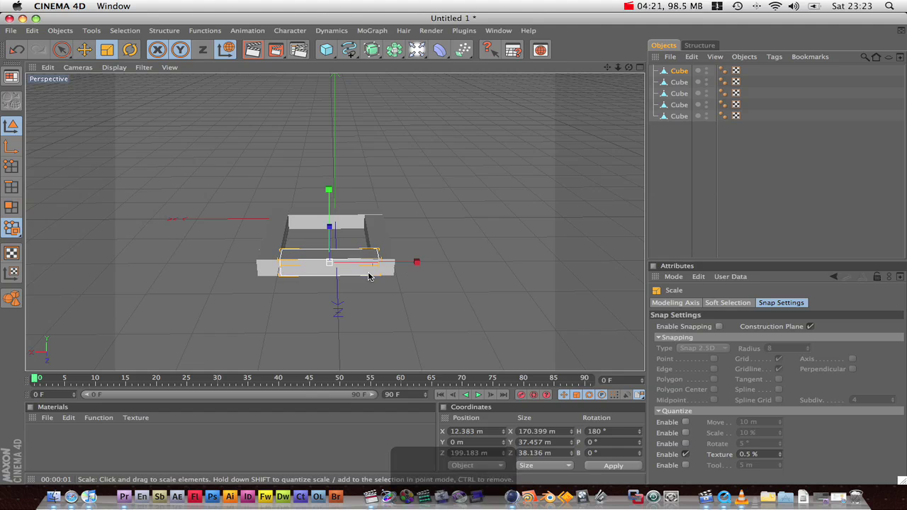
Move the shortened bar along Z to about 35.3 m, beside the opposite end of the frame's opening.
key("e")
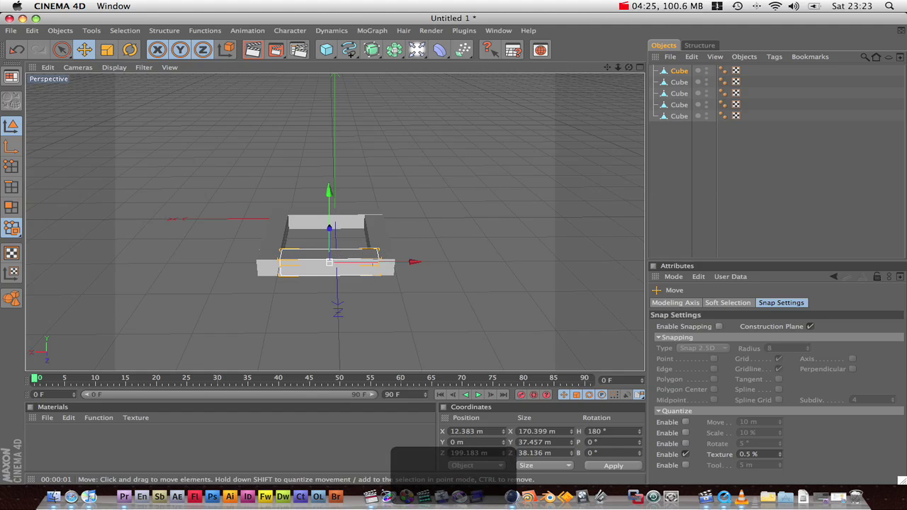
left_click_drag(433, 233, 546, 228, "alt")
left_click_drag(375, 241, 414, 265, "alt")
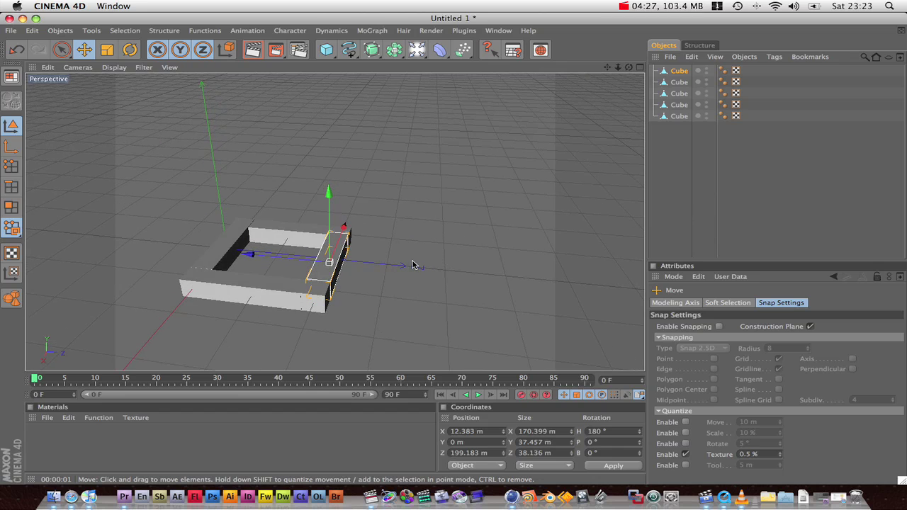
left_click_drag(236, 263, 139, 249)
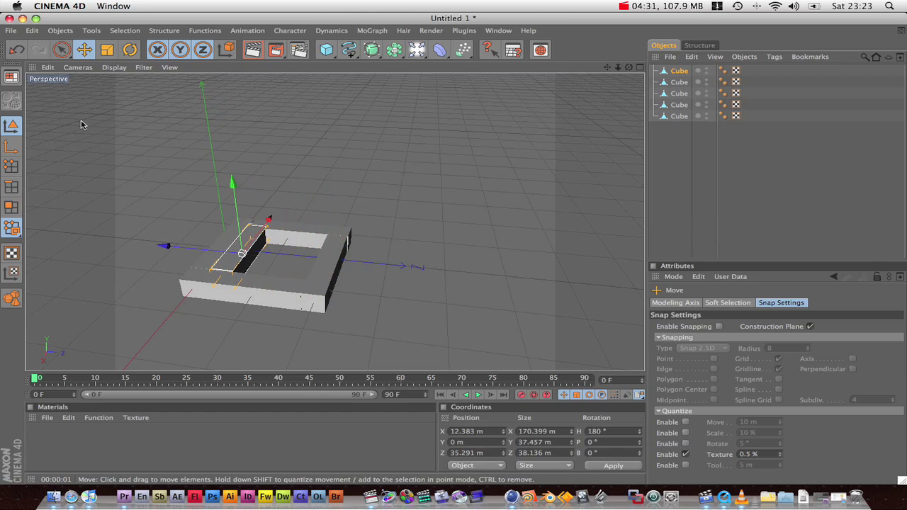
Scale the inner bar to about 24.5 m in Y and 86.8 m in Z.
key("t")
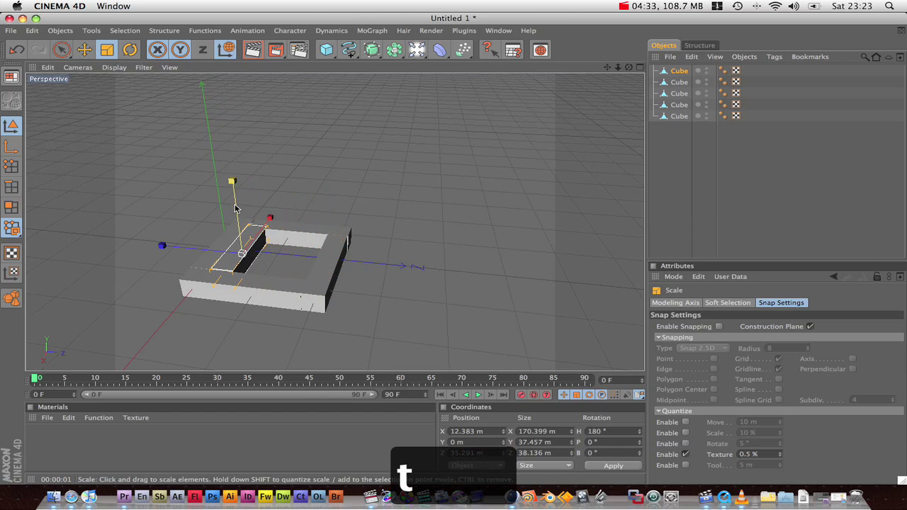
left_click_drag(234, 183, 235, 202)
key("v")
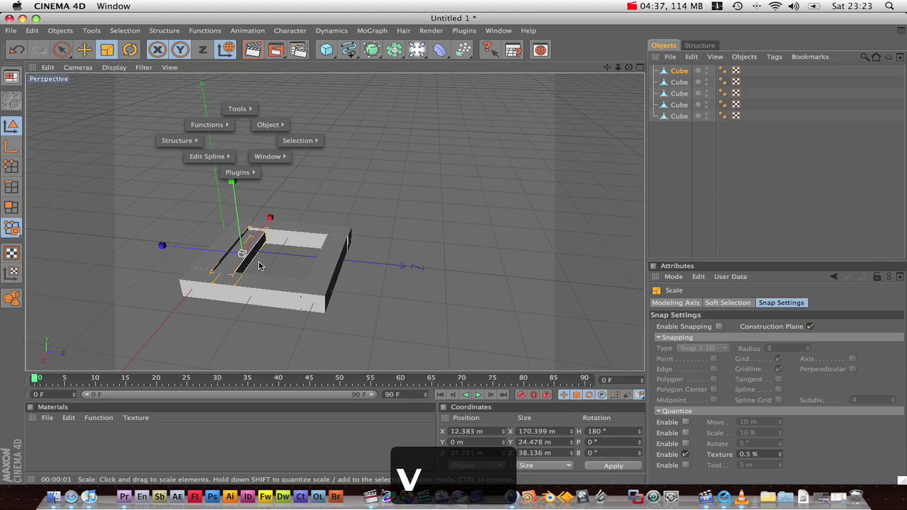
key("v")
left_click(85, 52)
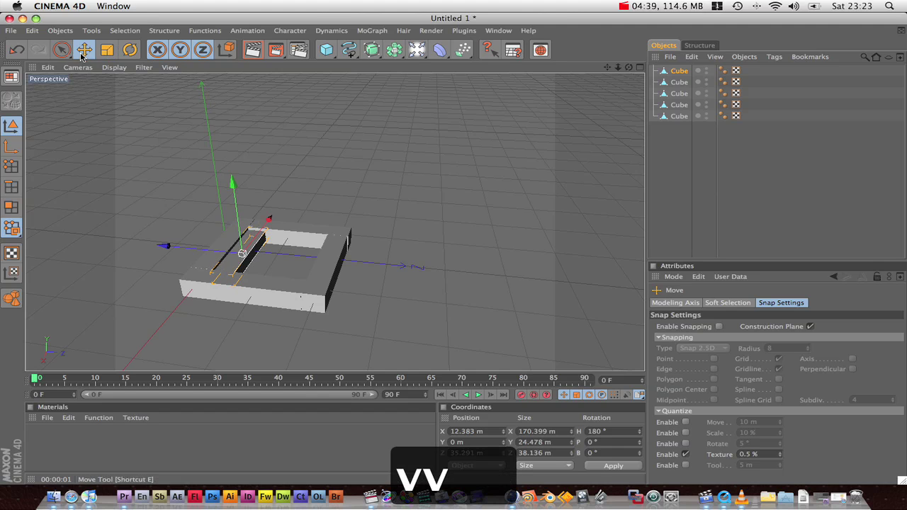
key("t")
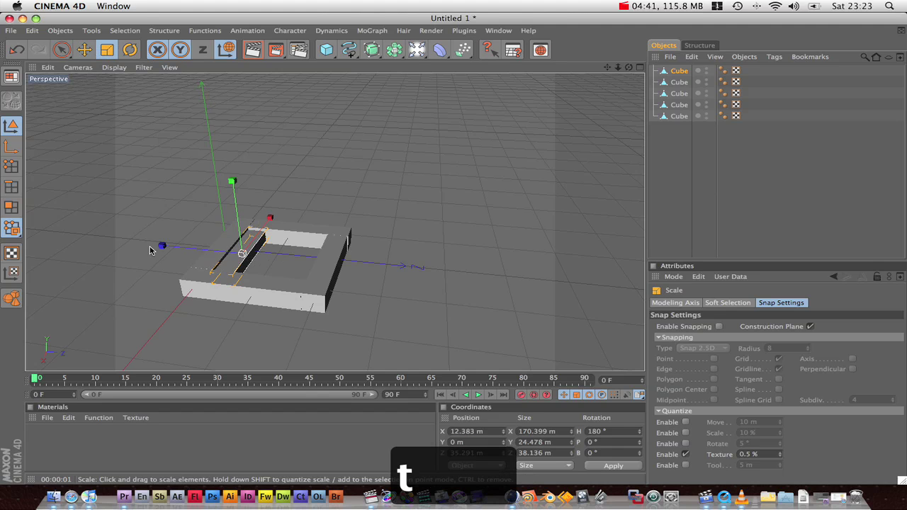
left_click_drag(152, 250, 162, 246)
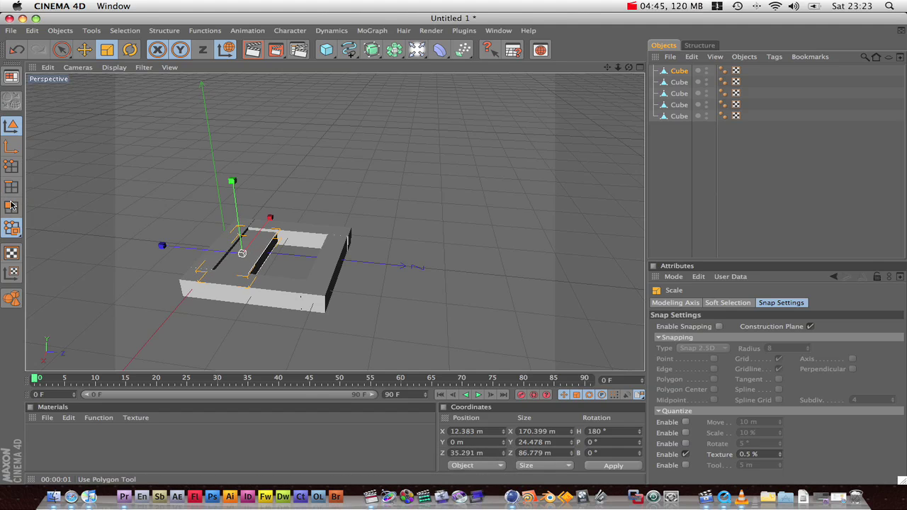
Move the inner block's open-side end face along Z to about -145.4 m, filling the rest of the frame's opening.
left_click(10, 209)
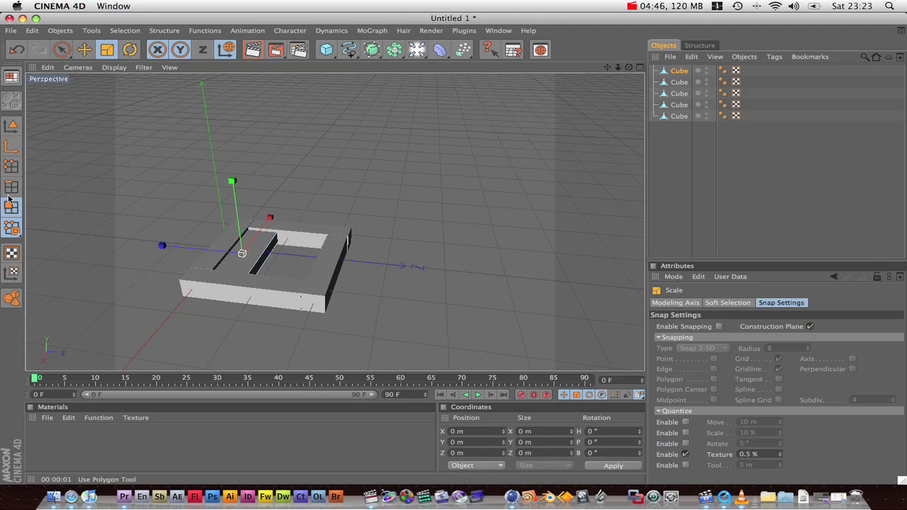
left_click(259, 264)
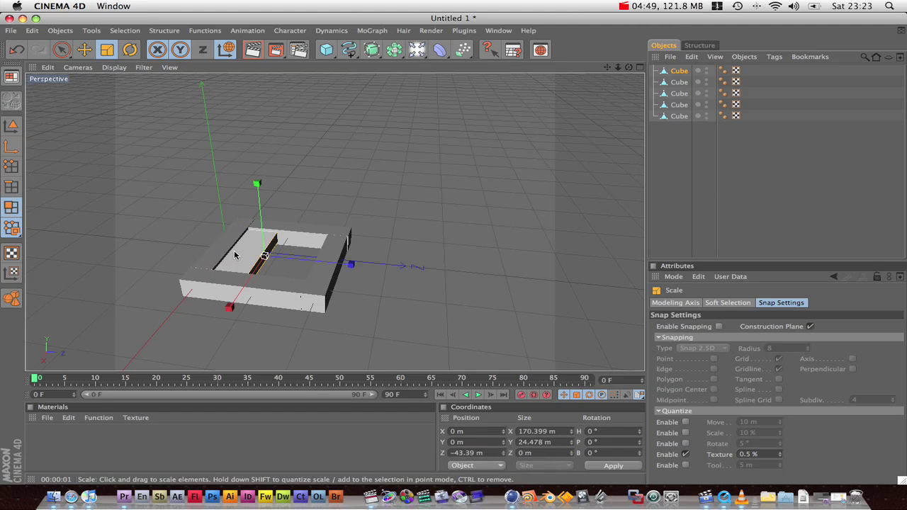
key("e")
left_click_drag(267, 257, 373, 265)
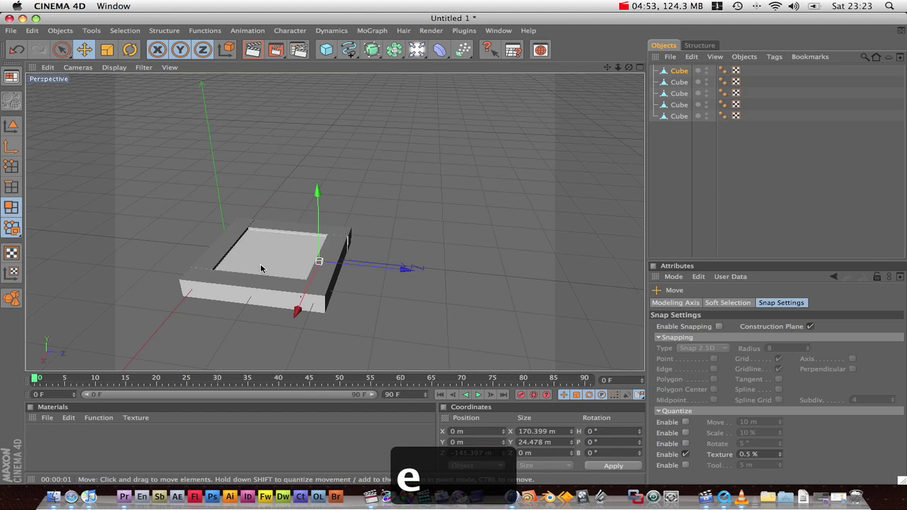
Select the inner block's upper face and cut it along both diagonals from corner to corner with the Knife.
left_click_drag(134, 204, 206, 289, "alt")
left_click(337, 306)
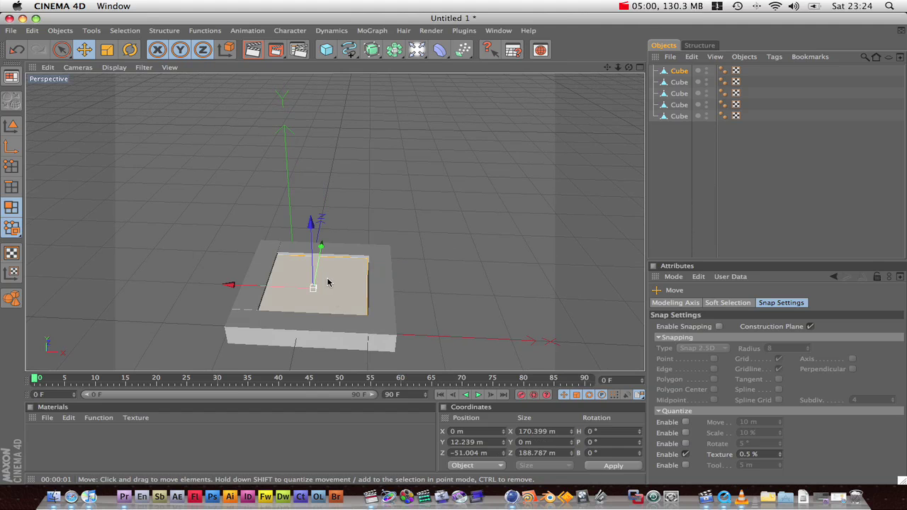
right_click(335, 283)
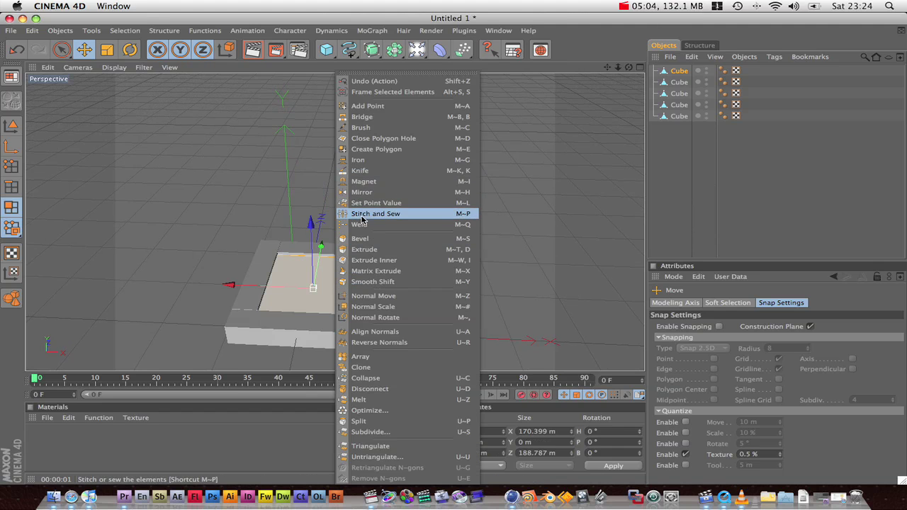
left_click(404, 171)
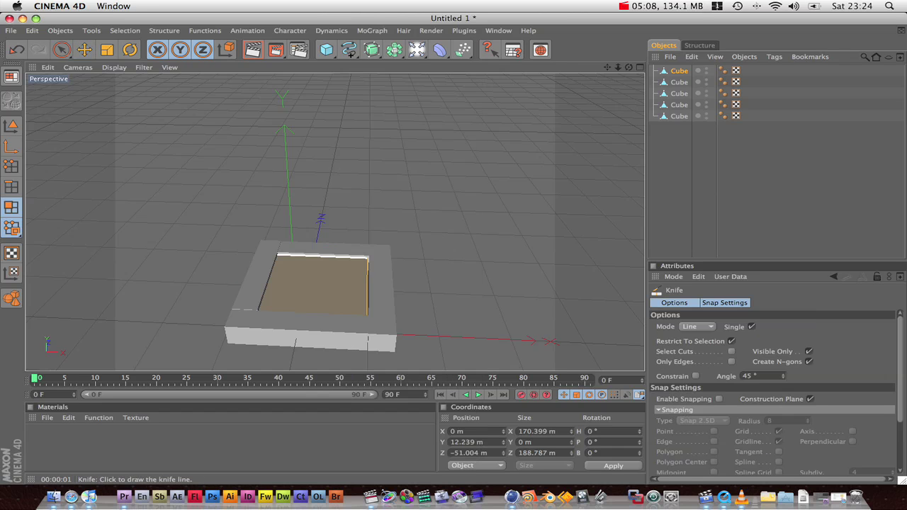
left_click_drag(275, 254, 364, 314)
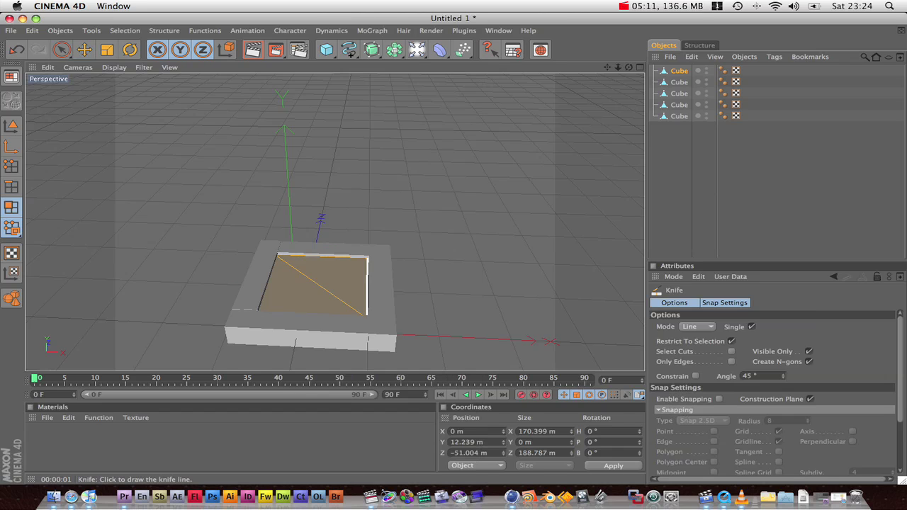
left_click_drag(245, 315, 315, 283)
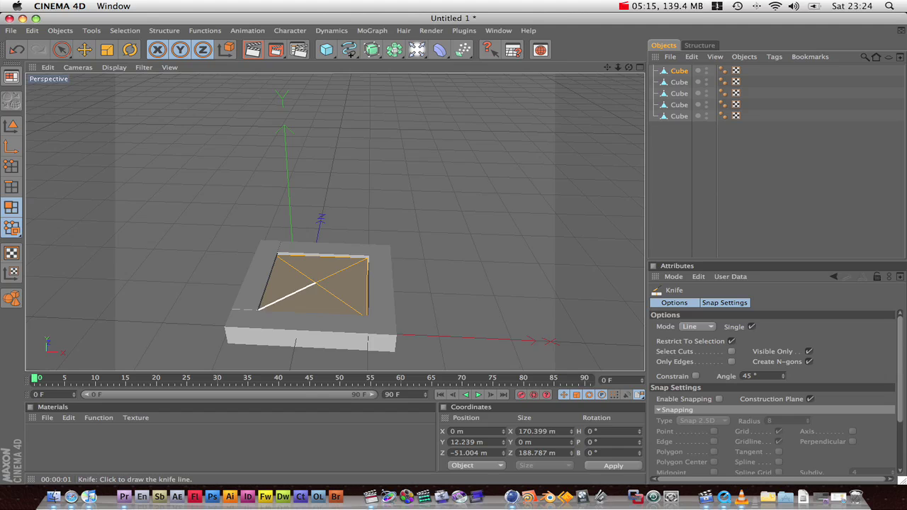
Lower the point where the two diagonal cuts cross to about Y 0.1 m, making a shallow dip in the block.
left_click(10, 168)
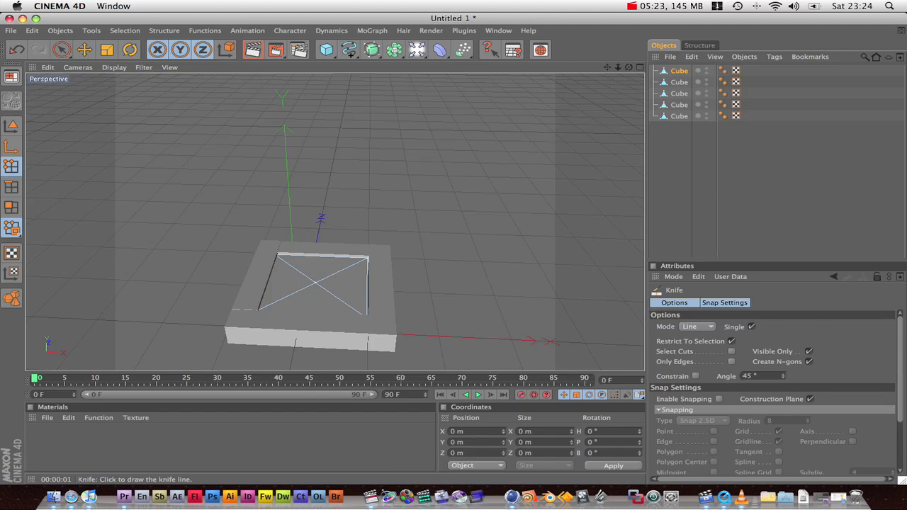
key("e")
left_click(316, 284)
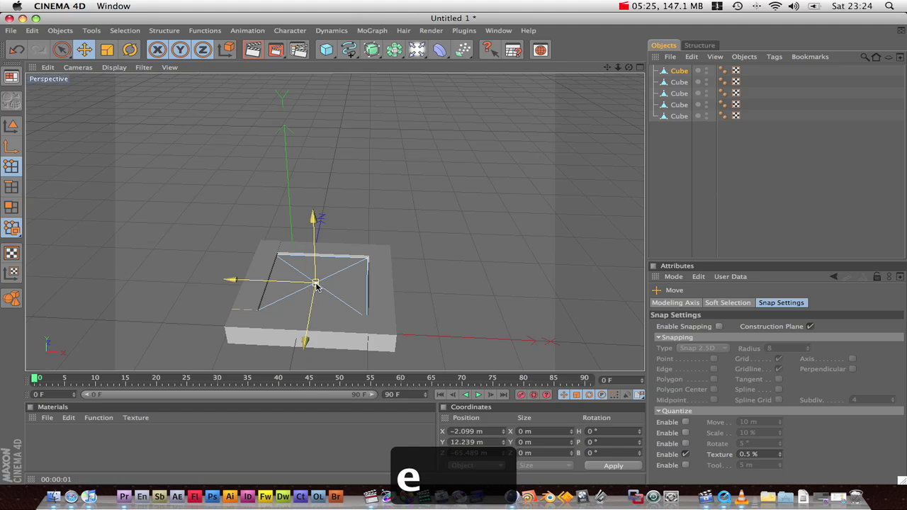
left_click_drag(317, 284, 317, 288)
left_click_drag(444, 221, 400, 145, "alt")
left_click_drag(386, 177, 366, 227, "alt")
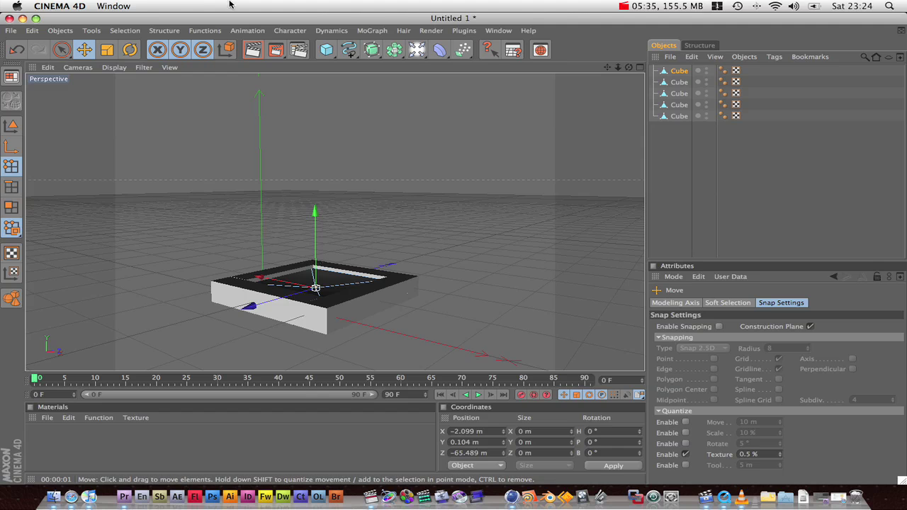
In the maximised Right view, start a Bezier spline under the frame near the Y axis, curving down to about Y -91.9 m, Z 33.3 m.
middle_click(279, 263)
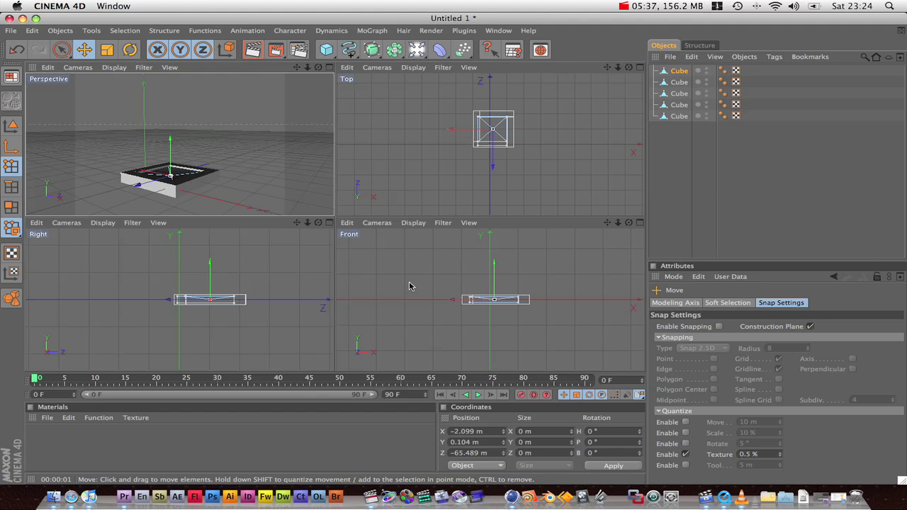
middle_click(206, 281)
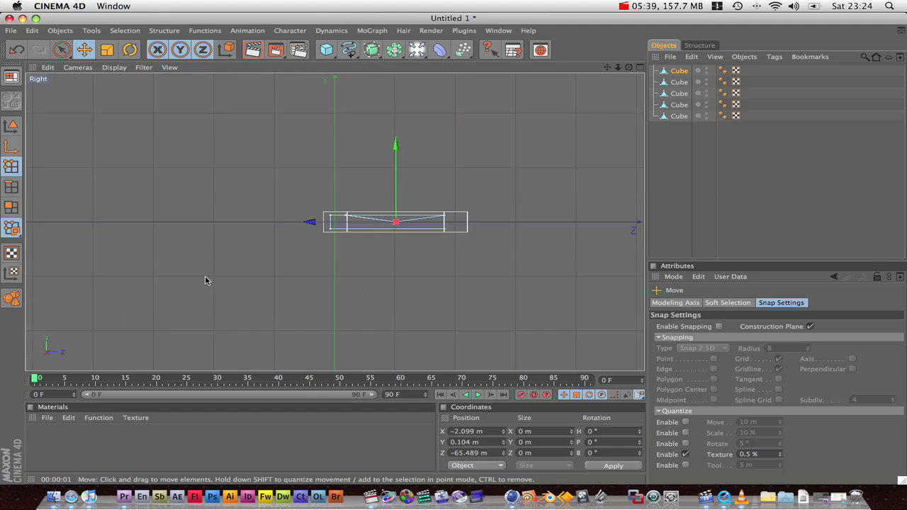
scroll(316, 289, "up", 2)
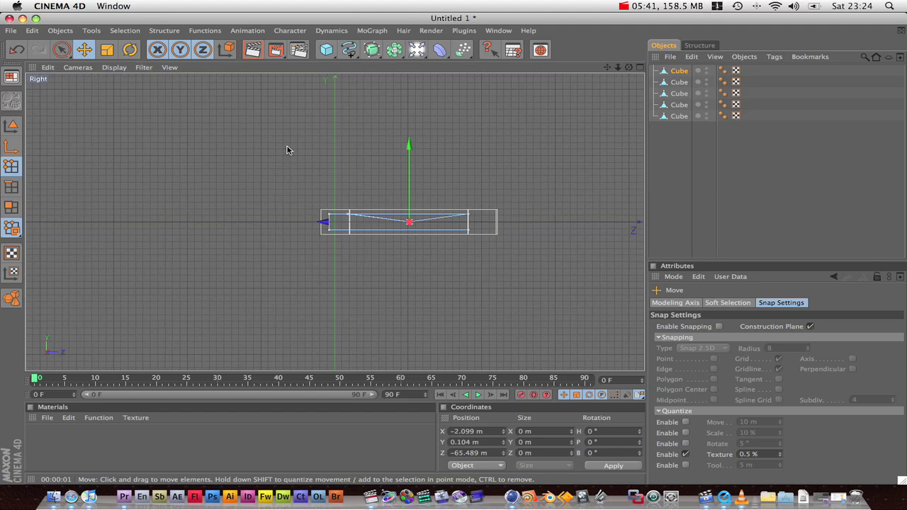
left_click(328, 51)
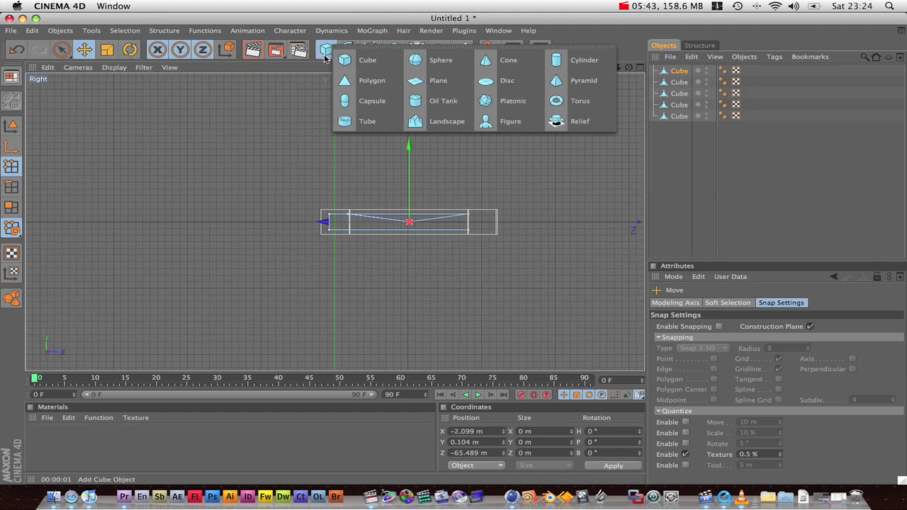
left_click(348, 50)
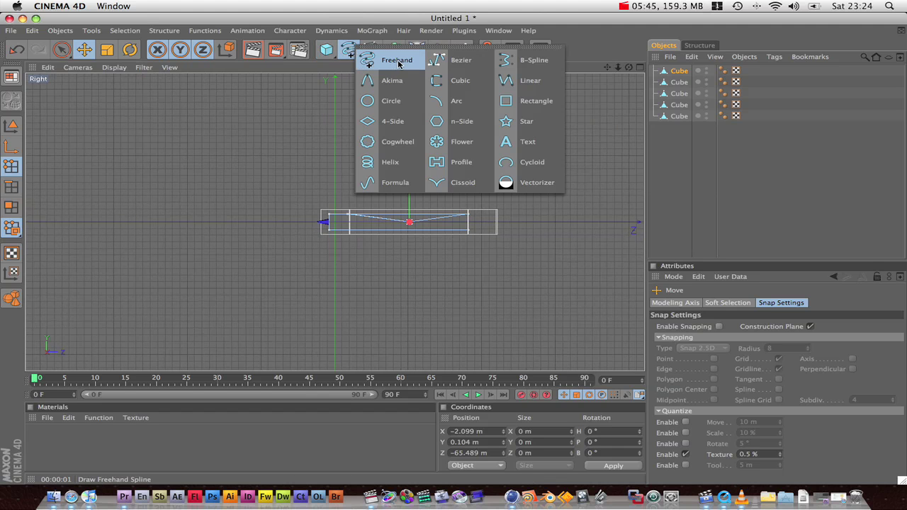
left_click(457, 60)
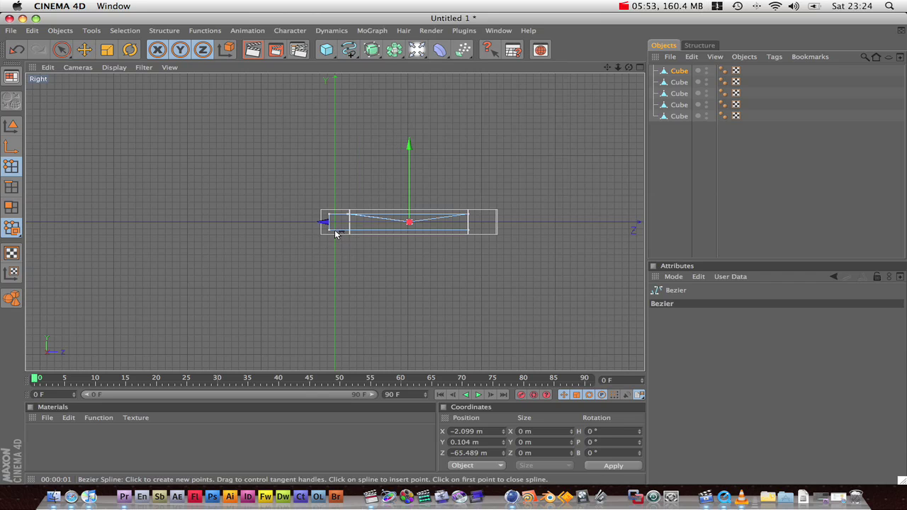
left_click(334, 230)
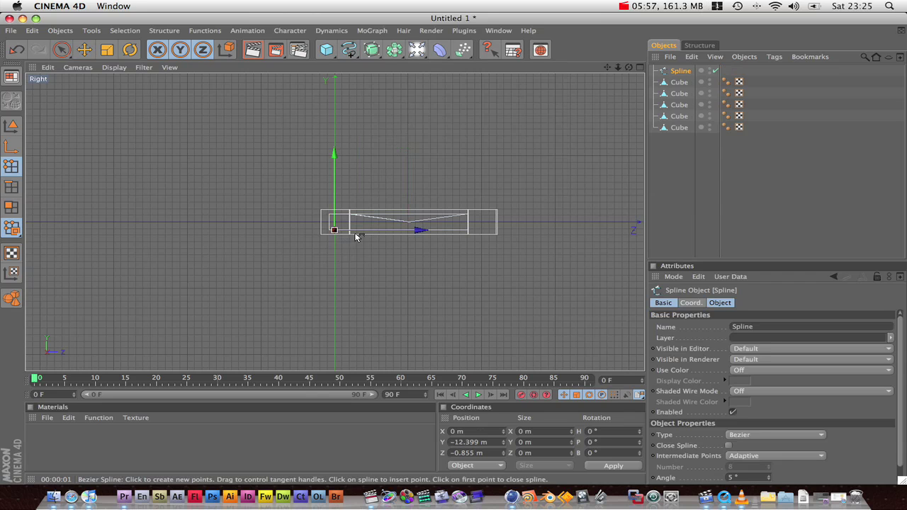
left_click(355, 232)
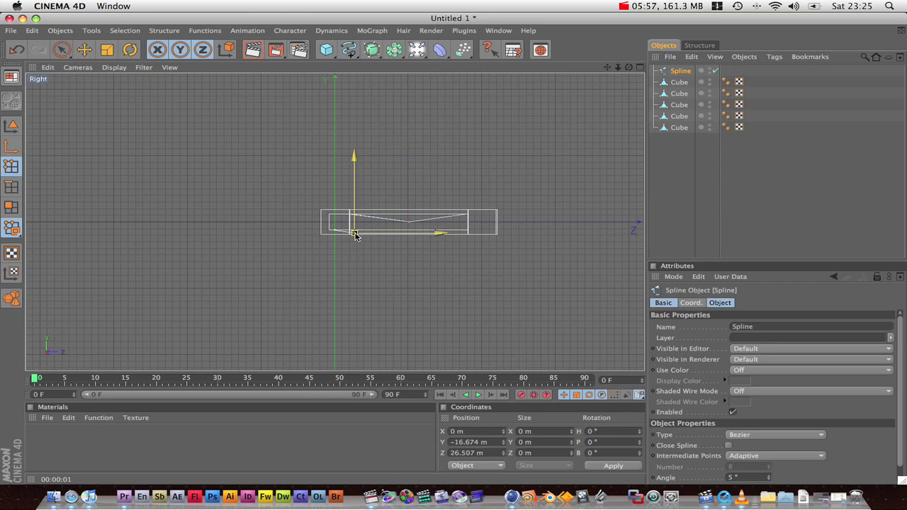
left_click(360, 283)
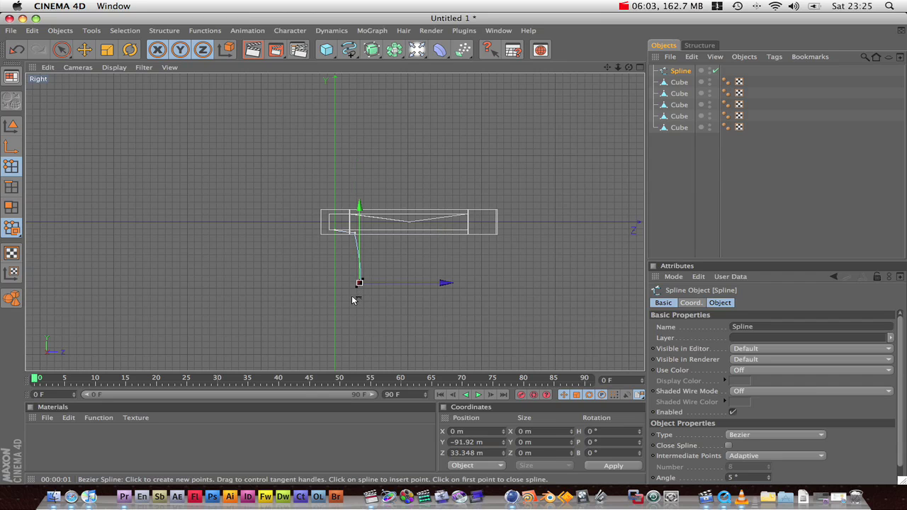
Continue the spline down to about Y -265 m, Z 18 m, flare out to about Z 38 m, and end near the Y axis.
scroll(340, 322, "down", 3)
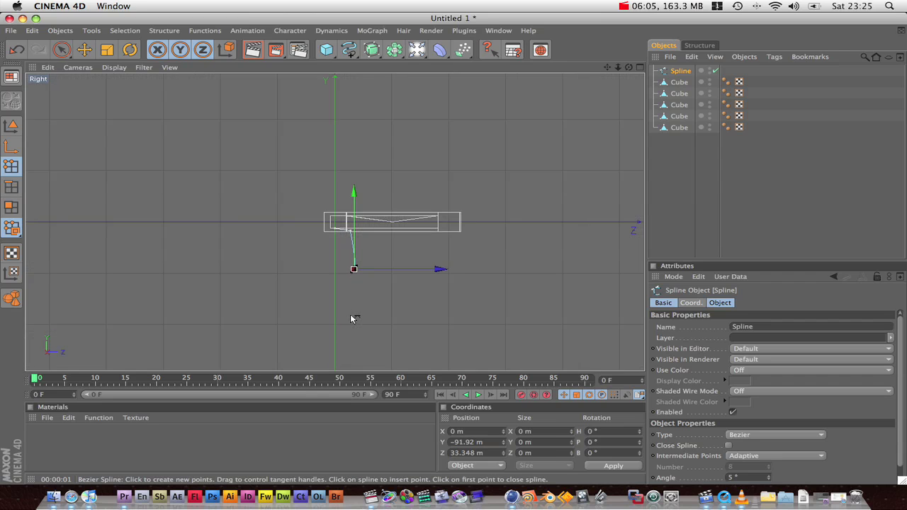
left_click(344, 342)
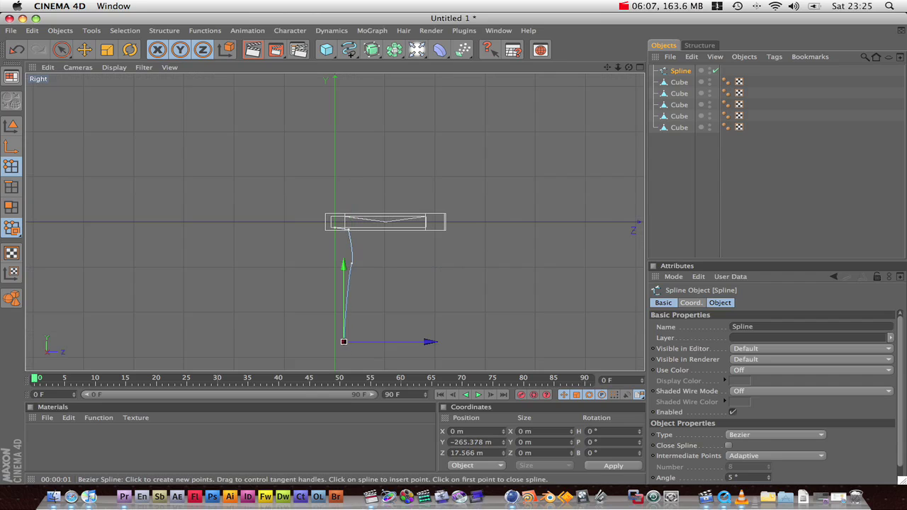
left_click(352, 356)
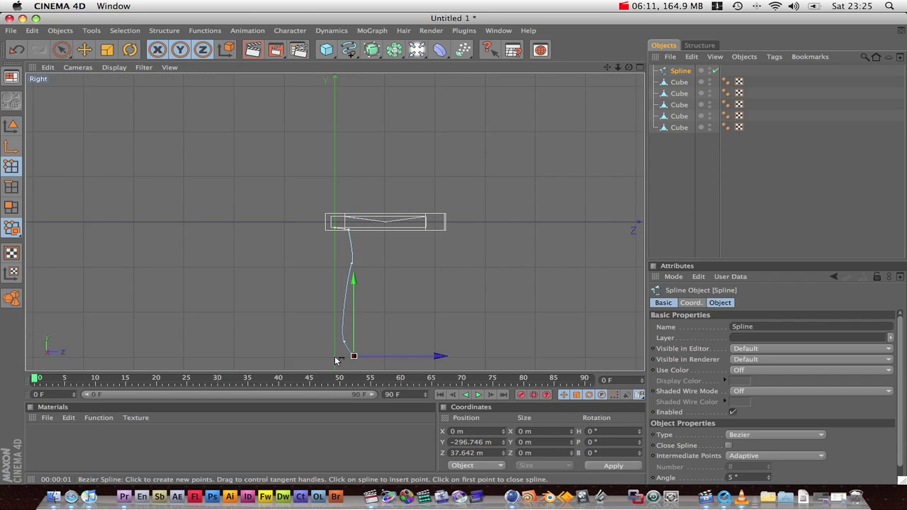
left_click(335, 357)
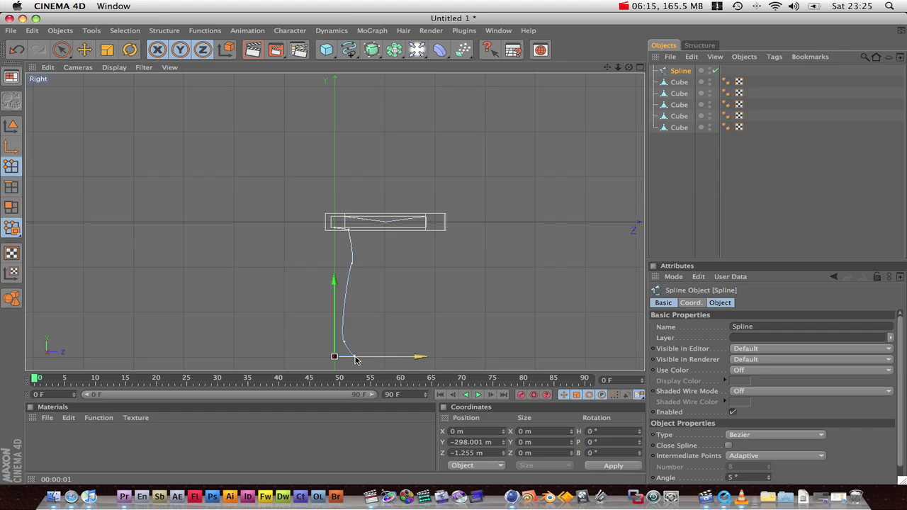
Level the spline's two lowest points at Y -300.511 m and put the end point at Z 0 m.
key("e")
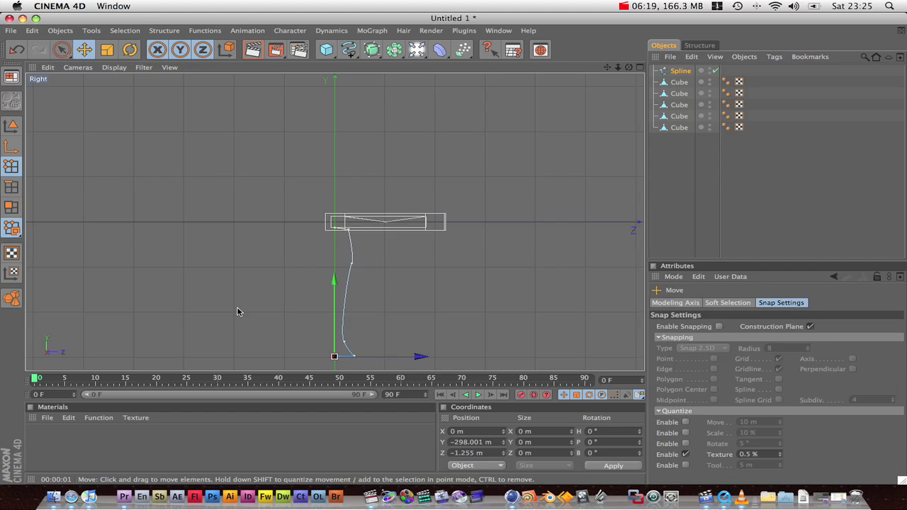
left_click(370, 342)
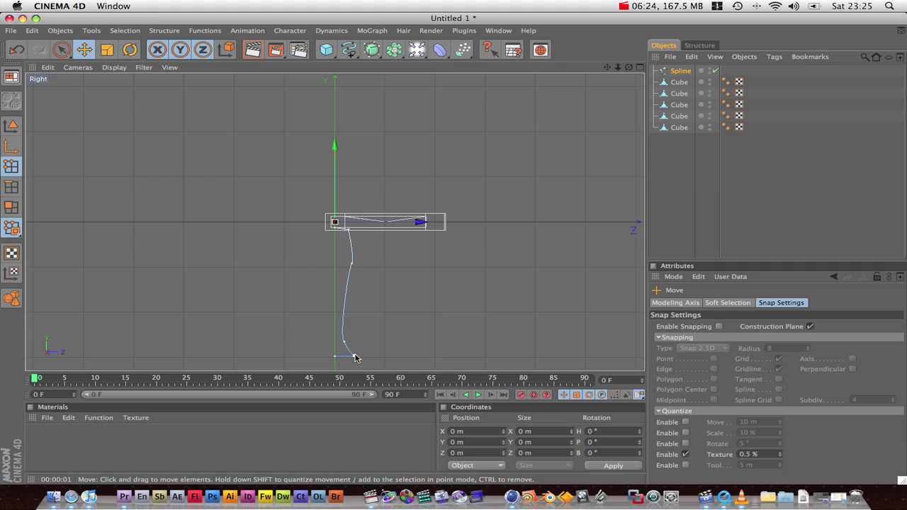
left_click(354, 356)
left_click_drag(354, 354, 354, 357)
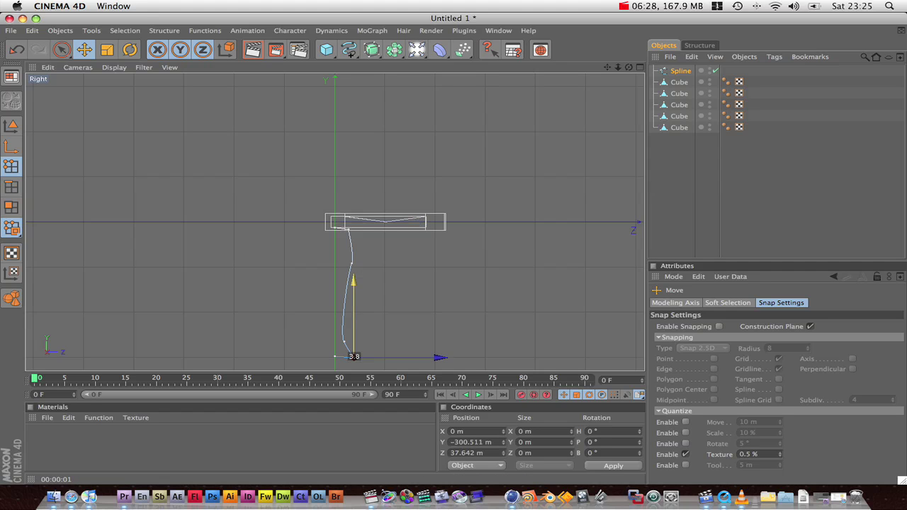
left_click(334, 356)
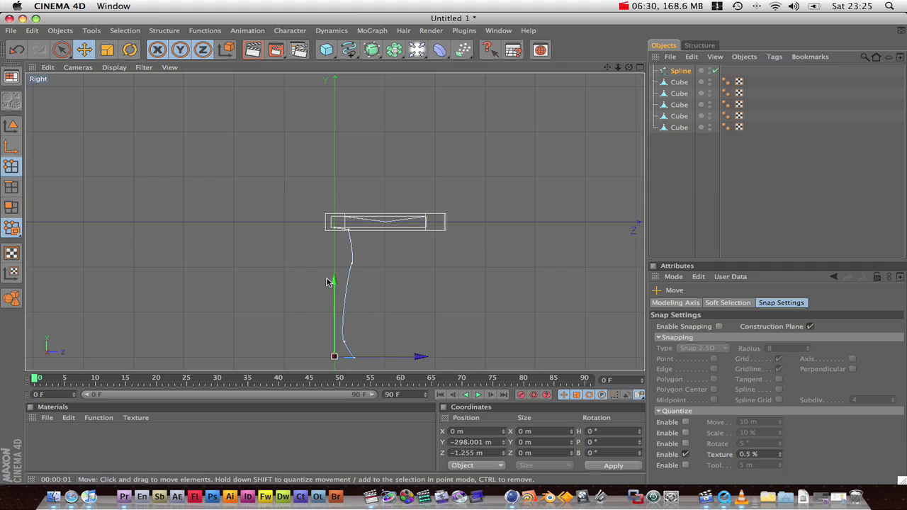
left_click_drag(328, 280, 328, 281)
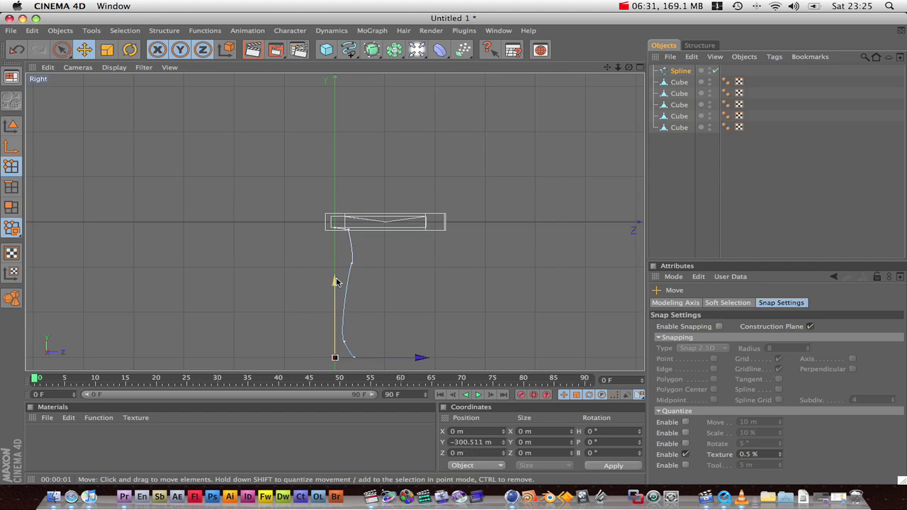
key("super+z")
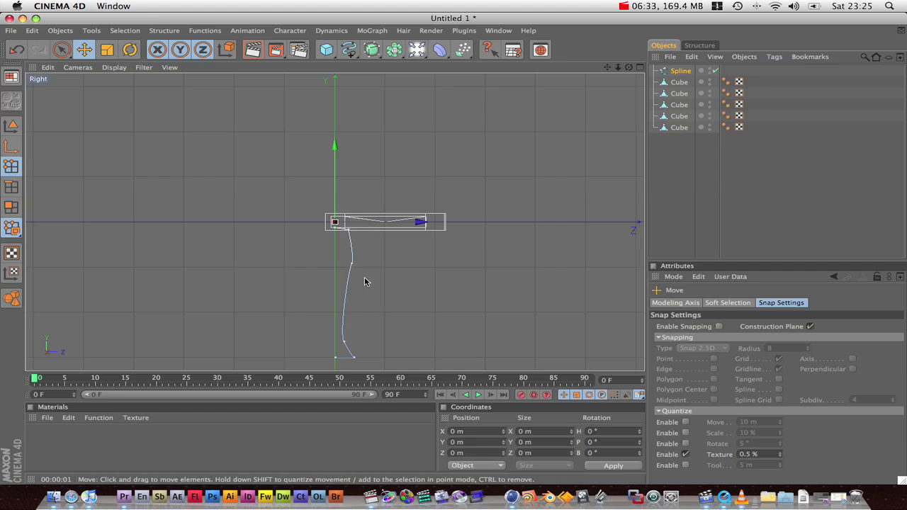
Add a Lathe NURBS object and make the leg profile spline its child to form a turned leg.
left_click(10, 125)
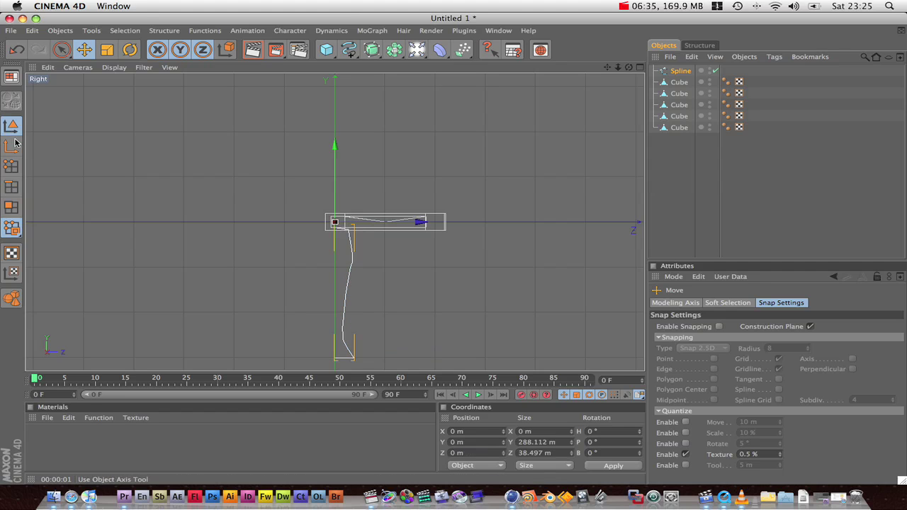
left_click(368, 56)
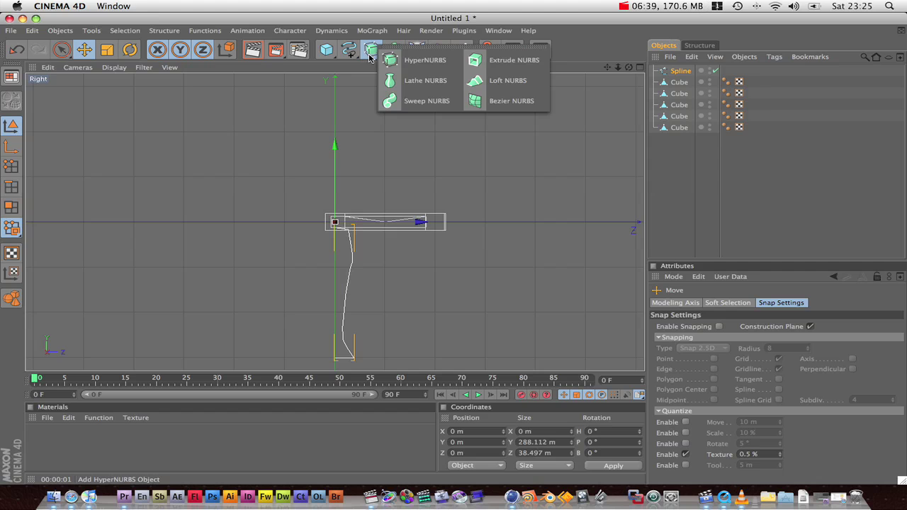
left_click(405, 81)
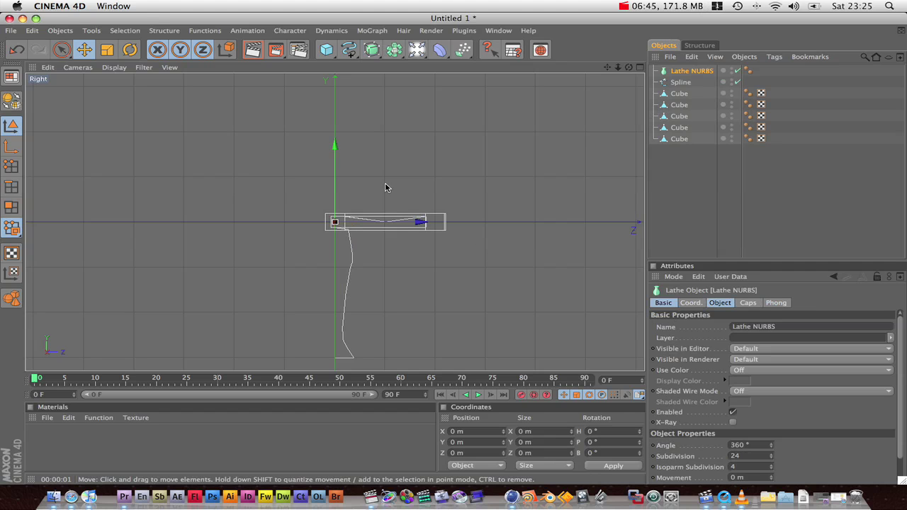
scroll(392, 188, "up", 2)
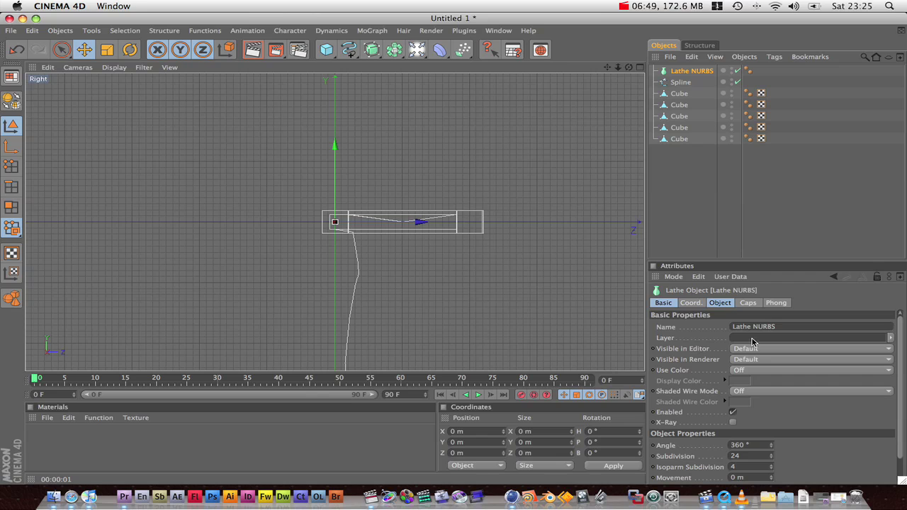
left_click(679, 83)
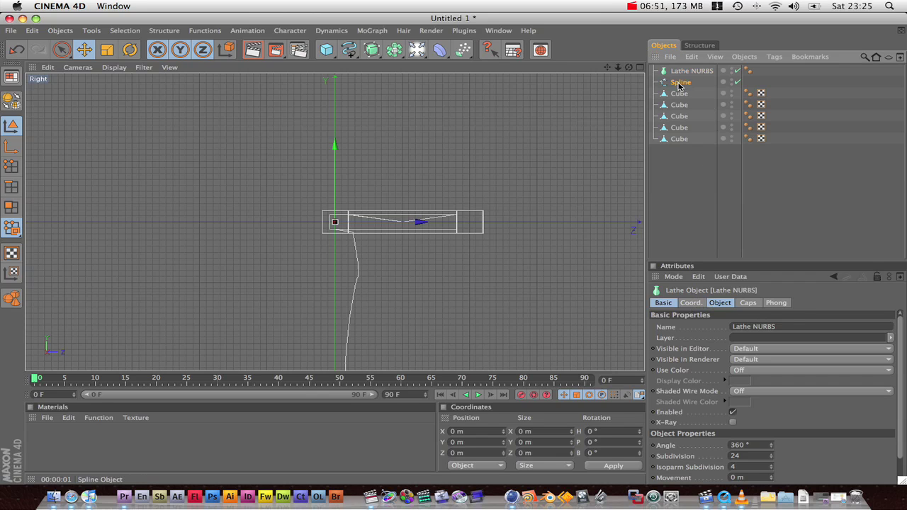
left_click_drag(678, 86, 692, 80)
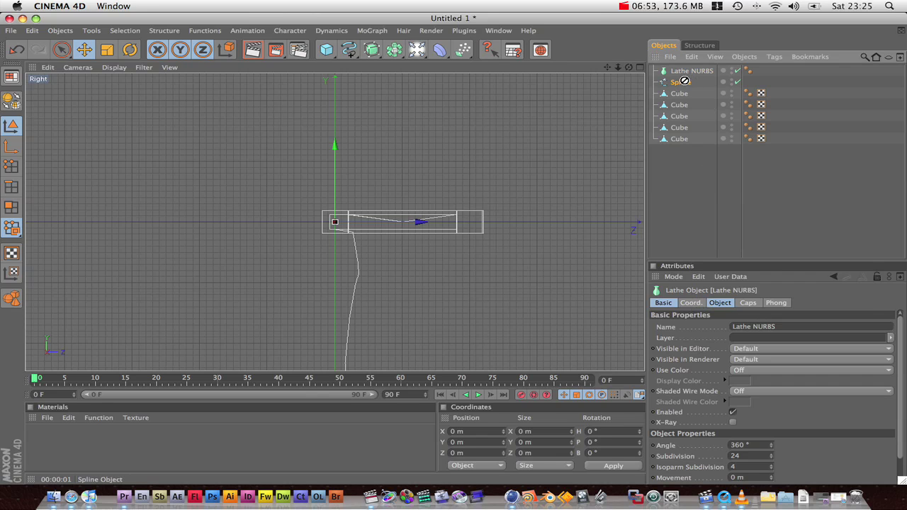
left_click_drag(694, 76, 694, 74)
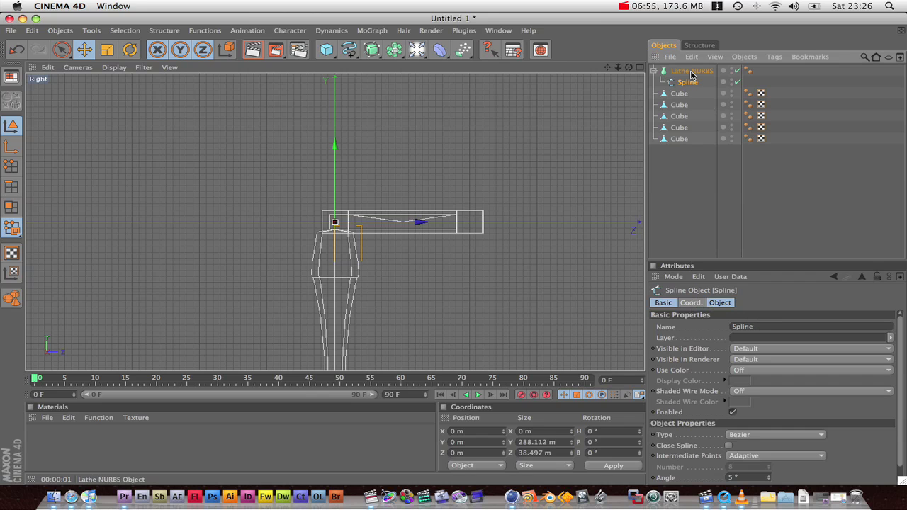
left_click(403, 188)
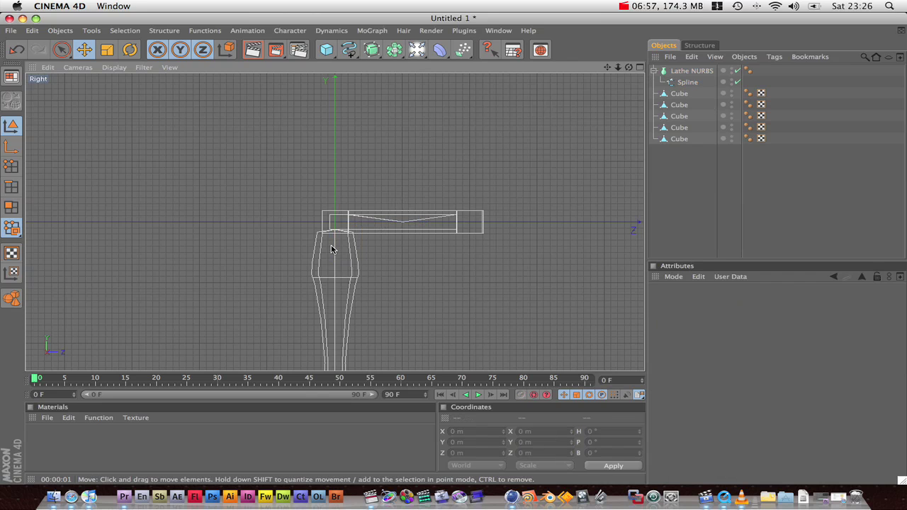
In the Perspective view, move the lathed leg along X to about -75 m, beneath the frame's corner.
scroll(331, 249, "down", 1)
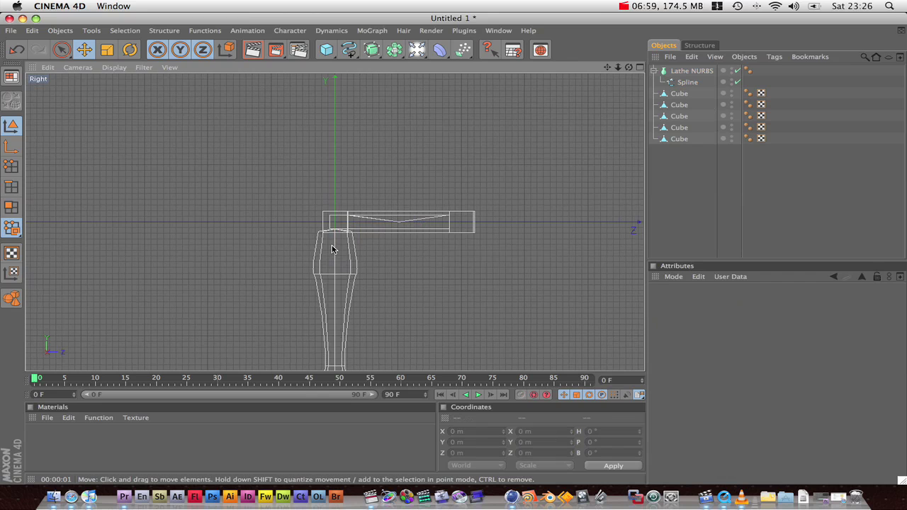
middle_click(331, 248)
middle_click(187, 223)
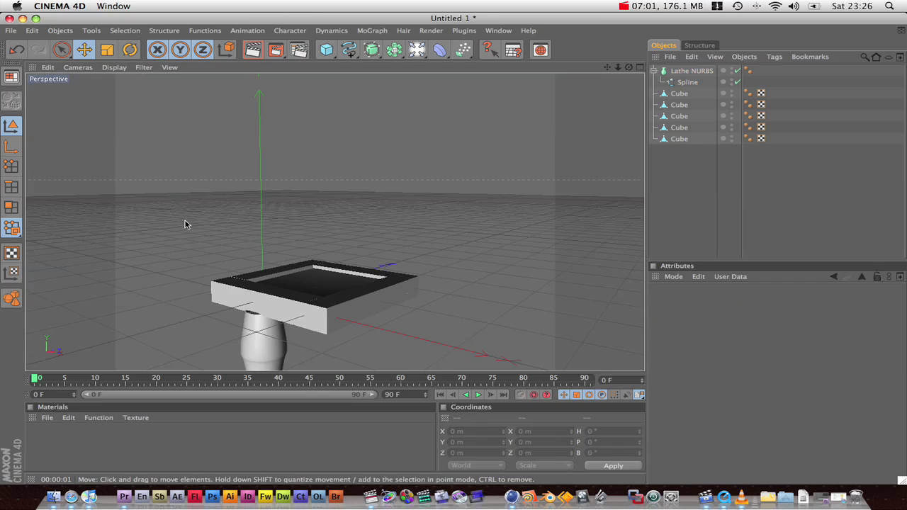
left_click_drag(188, 229, 230, 232, "alt")
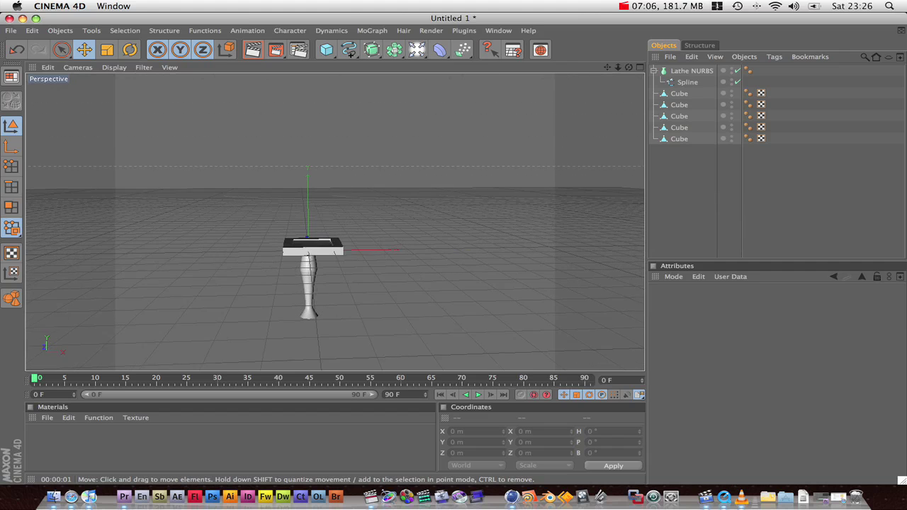
left_click(309, 271)
left_click_drag(395, 251, 367, 250)
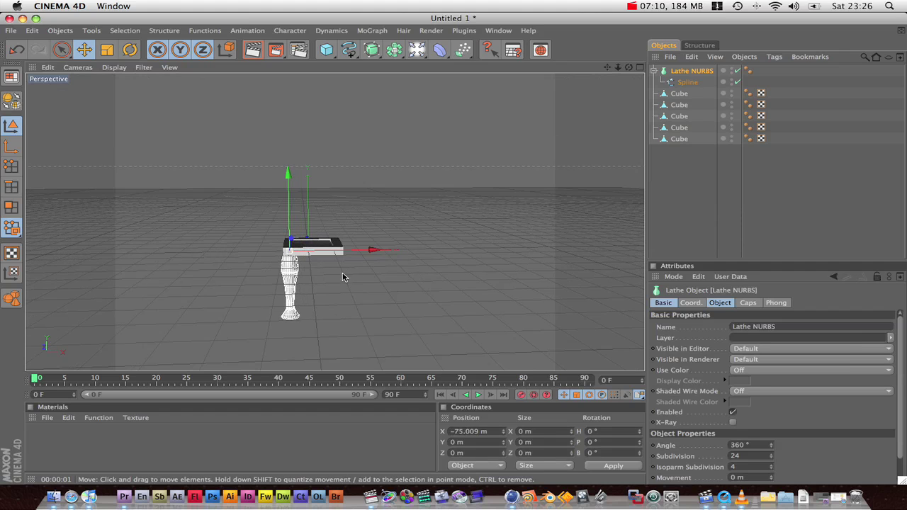
Rename the Lathe NURBS object as "chair leg".
left_click_drag(234, 285, 259, 312, "alt")
left_click_drag(241, 262, 279, 304, "alt")
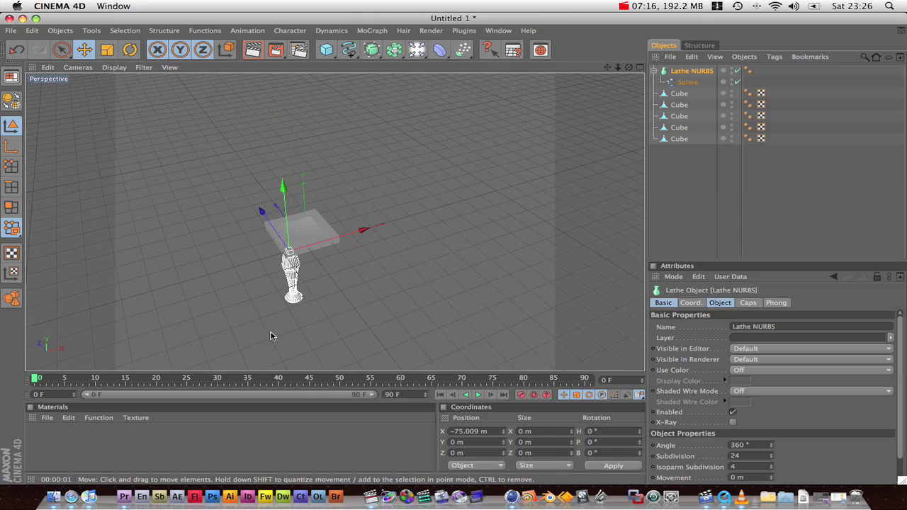
double_click(694, 72)
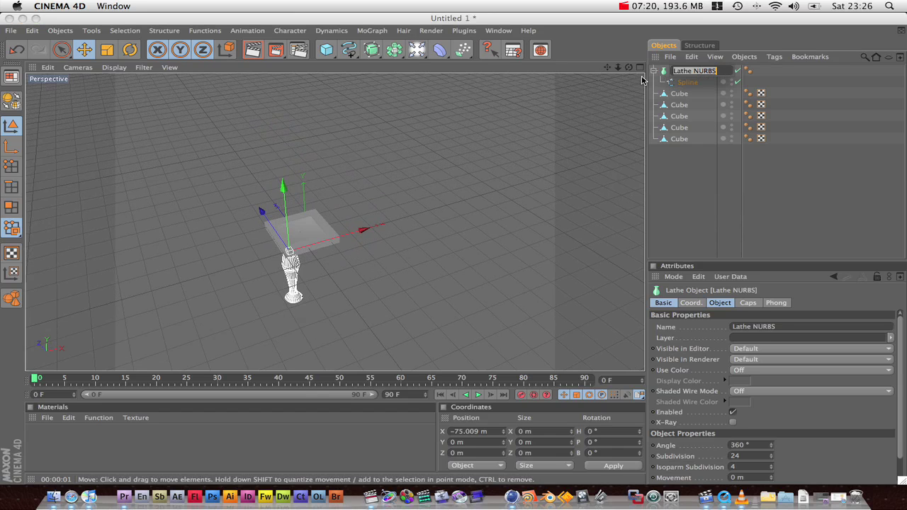
type("cja")
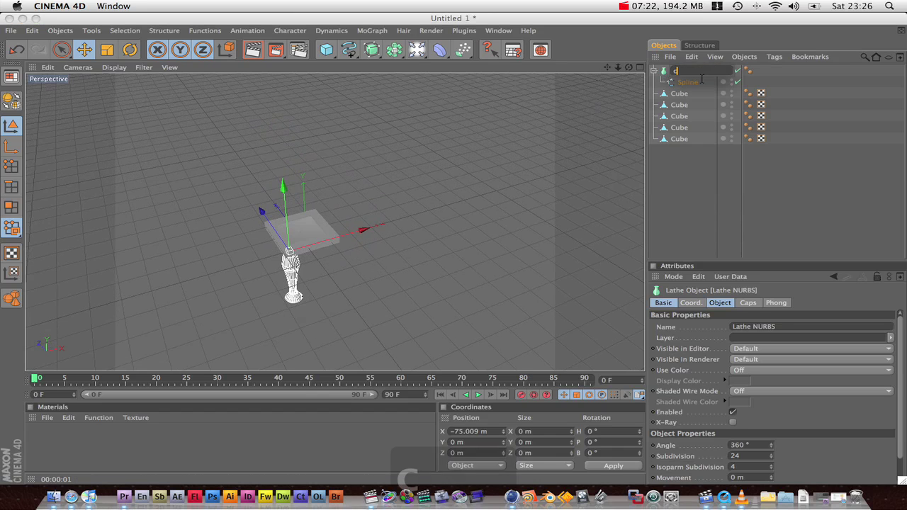
key("BackSpace")
key("BackSpace")
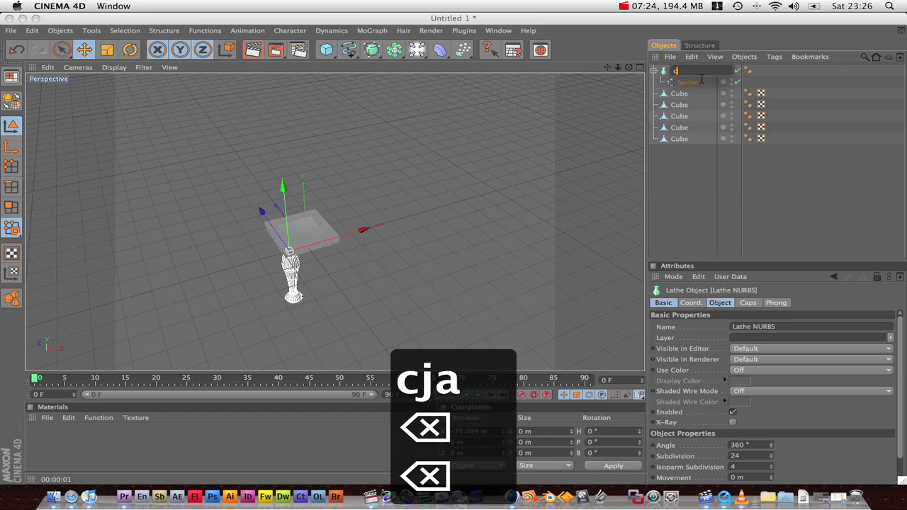
type("hair lef")
key("BackSpace")
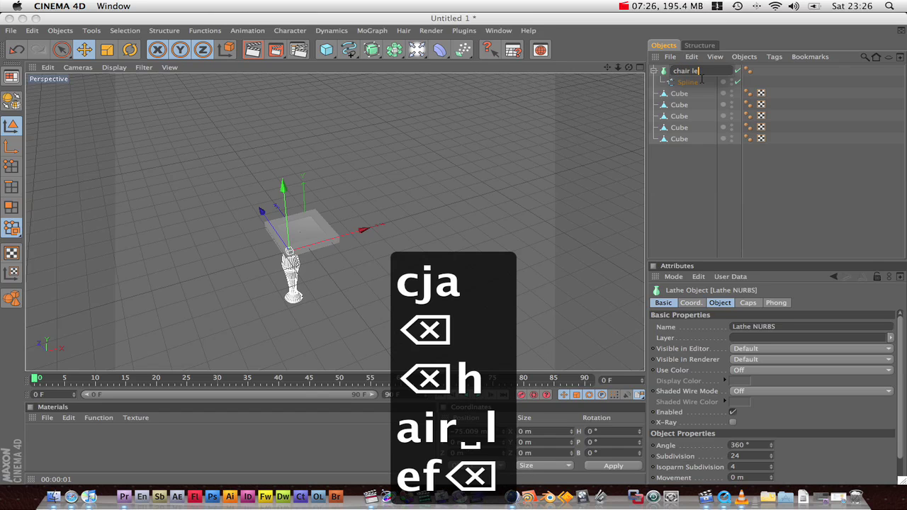
type("g")
key("Return")
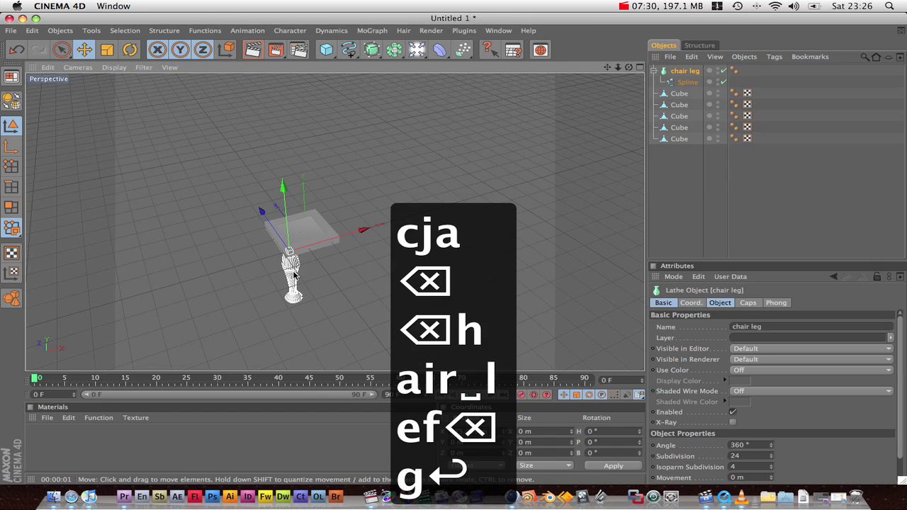
Duplicate the chair leg and move the copy along X to about 110.8 m, beneath the neighbouring corner of the frame.
key("super+c")
key("super+v")
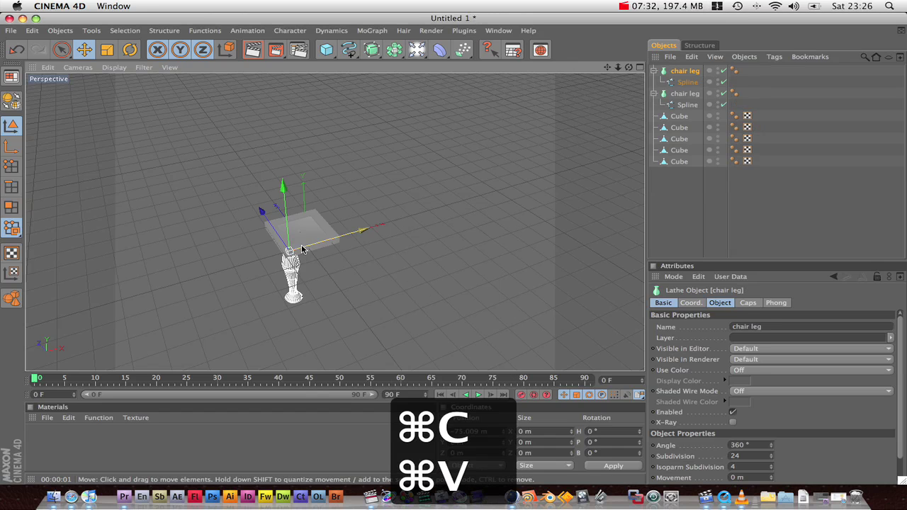
left_click_drag(361, 231, 400, 219)
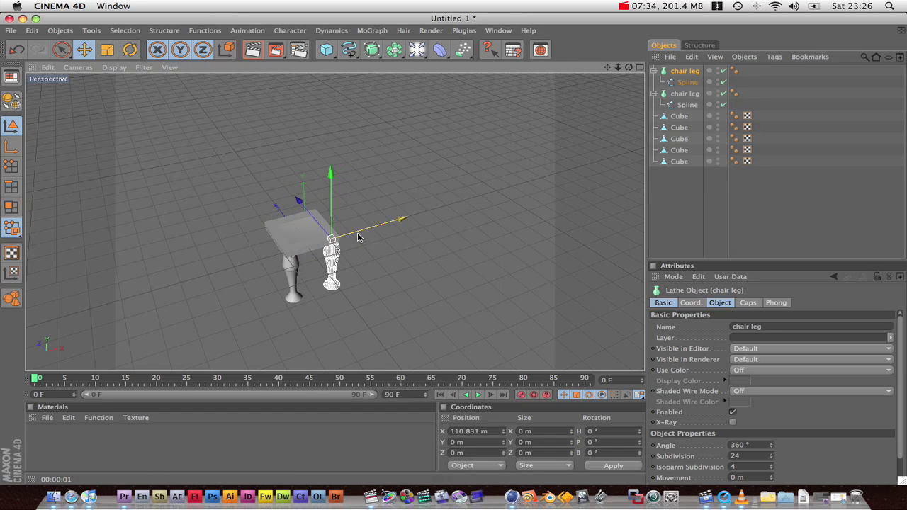
Duplicate both chair legs together and move the copies along Z beneath the opposite side of the frame.
right_click(289, 267)
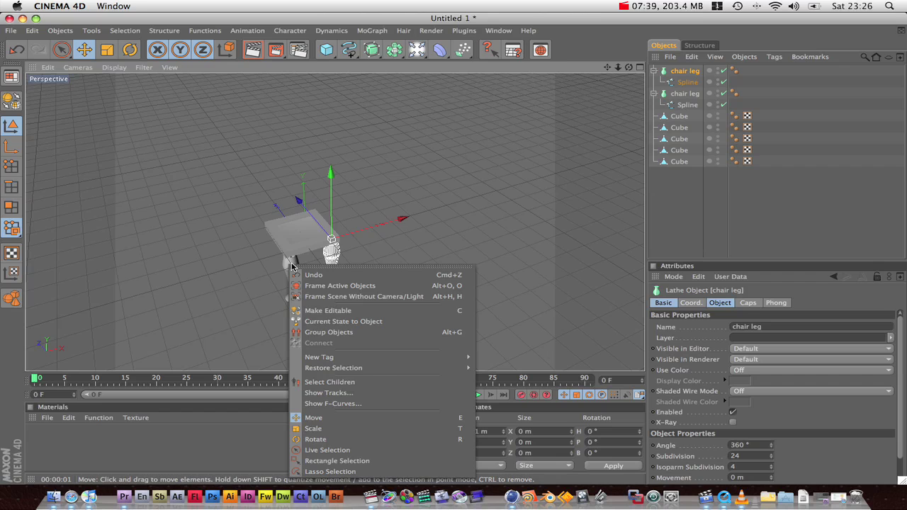
left_click(291, 266, "shift")
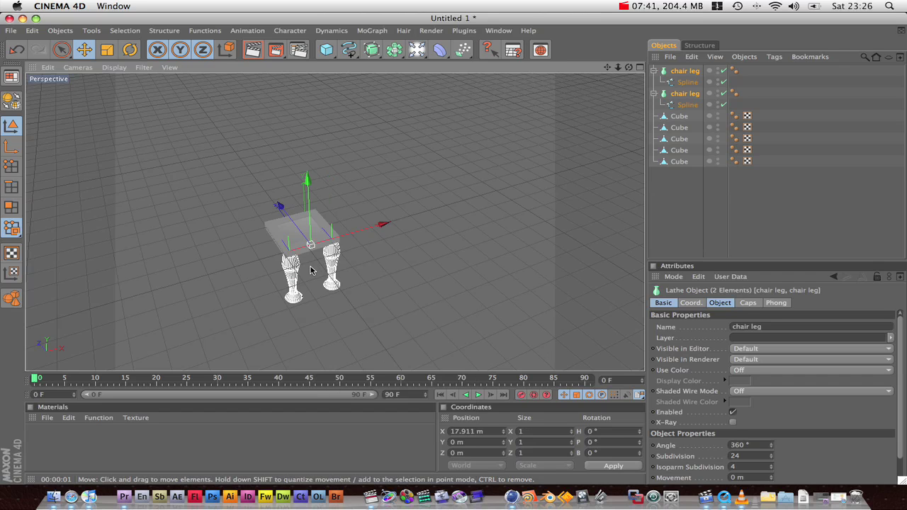
key("super+c")
key("super+v")
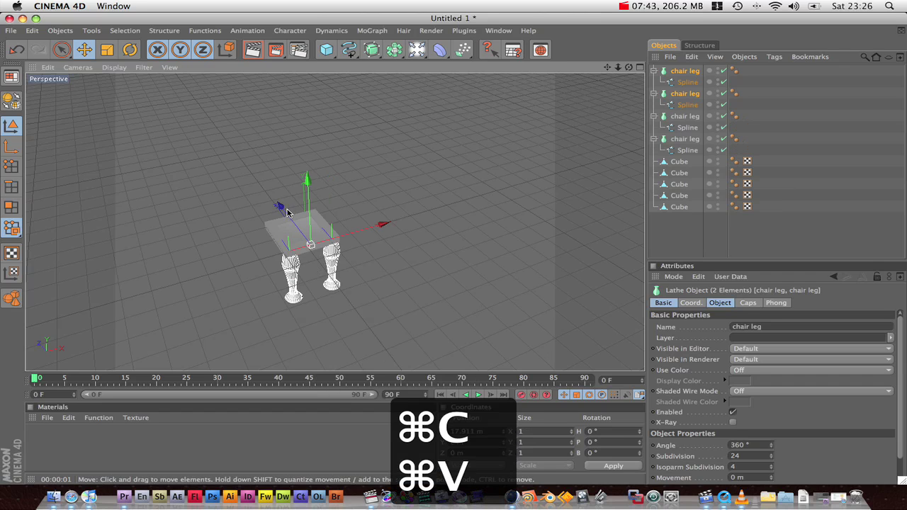
left_click_drag(287, 213, 264, 186)
left_click(411, 264)
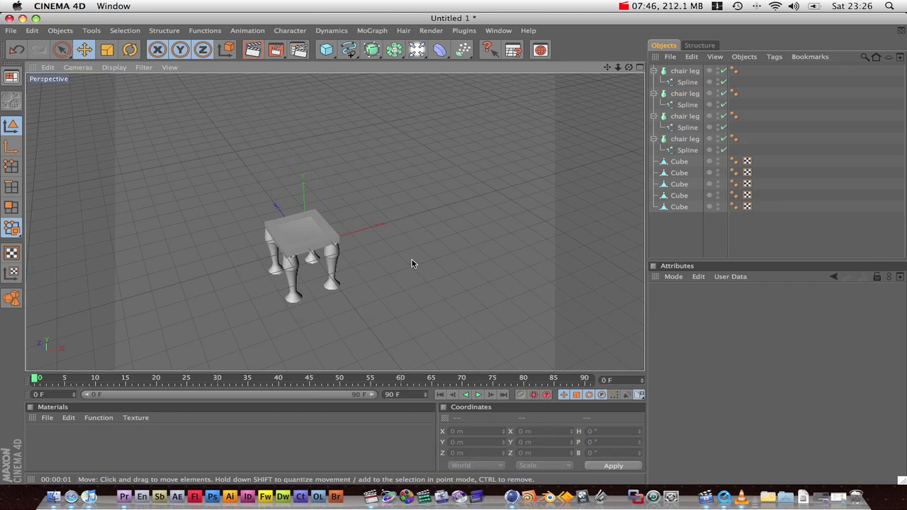
Duplicate the frame bar on the near side and move the copy clear of the seat to about Z 384 m.
mouse_move(401, 272)
left_mouse_down("alt")
mouse_move(482, 283)
mouse_move(511, 305)
mouse_move(402, 270)
left_mouse_up("alt")
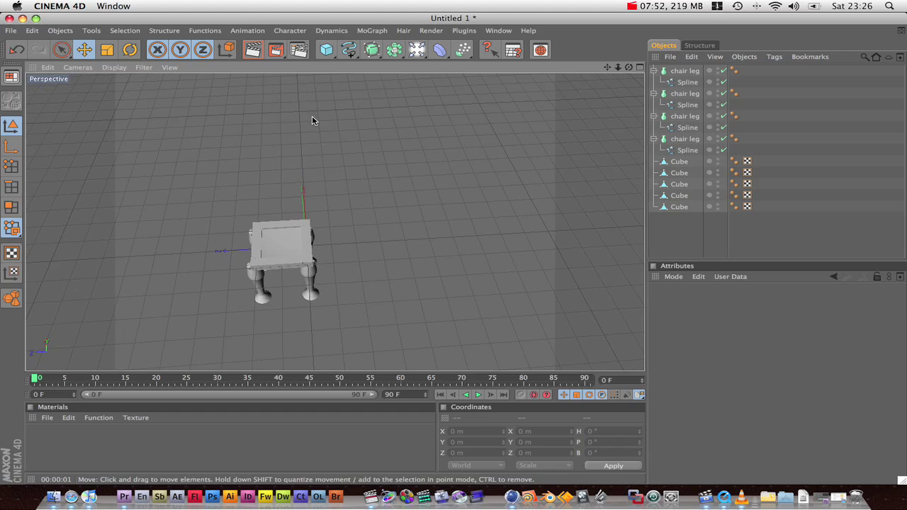
left_click(286, 269)
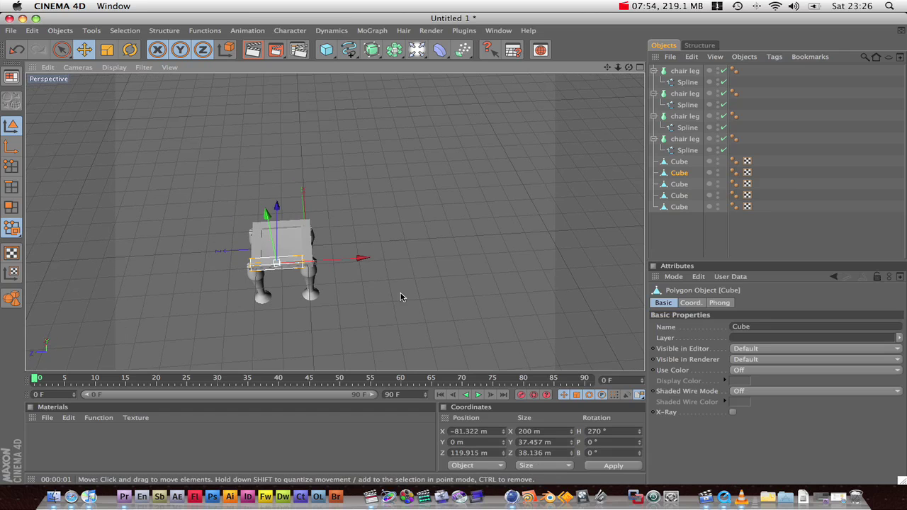
key("super+c")
key("super+v")
left_click_drag(361, 258, 296, 263)
Rotate the copied bar to a bank angle of 75° so it stands nearly upright.
key("r")
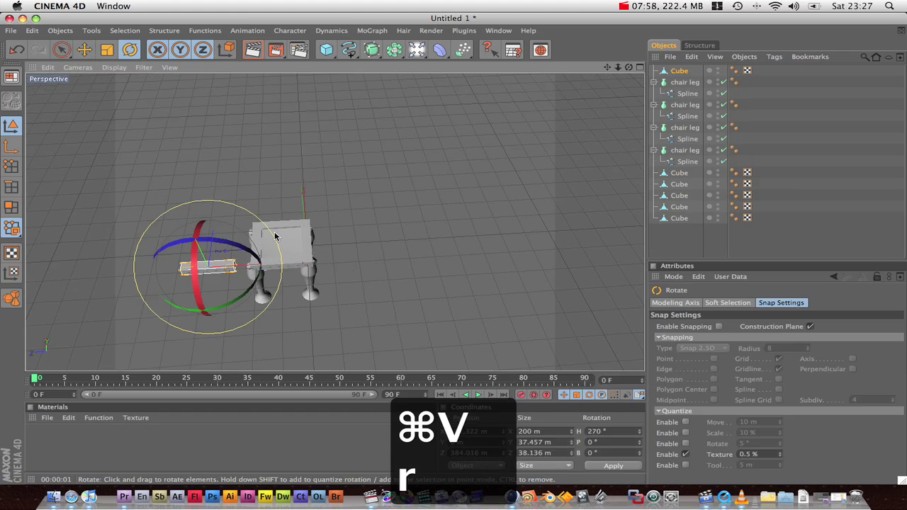
left_click_drag(231, 250, 647, 321)
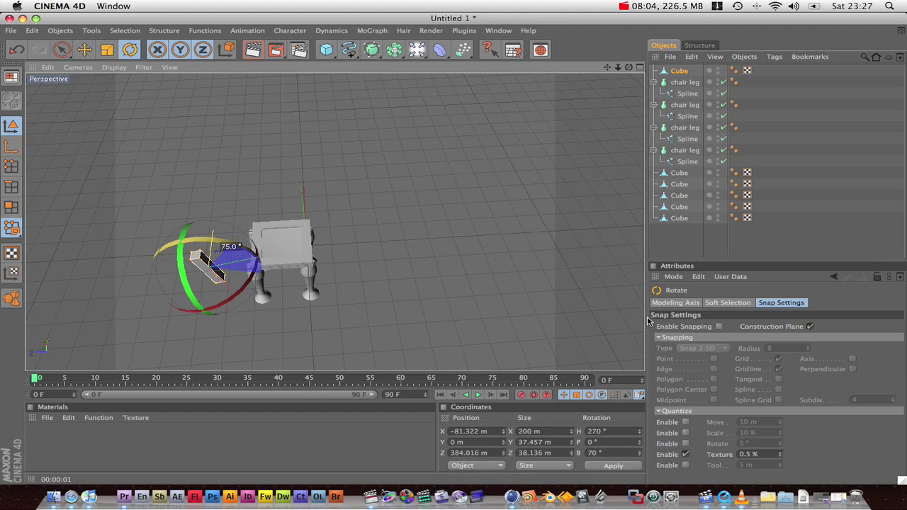
left_click_drag(721, 345, 750, 349)
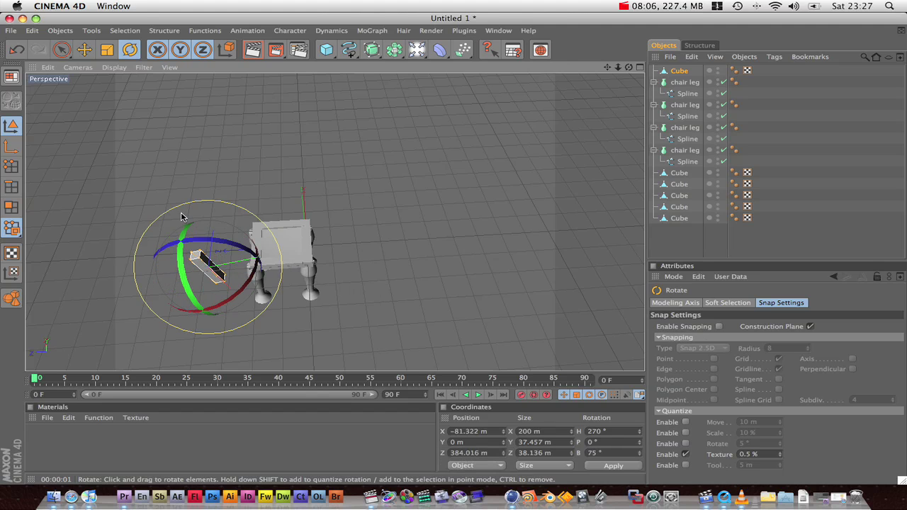
Select the upper end polygon of the tilted bar and pull it outward to about X -322 m, lengthening the bar.
key("v")
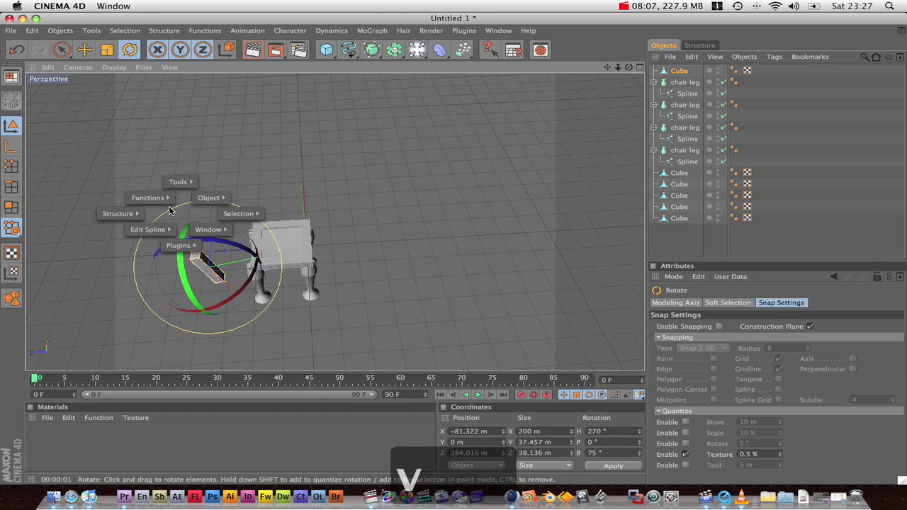
left_click(80, 55)
left_click(196, 258)
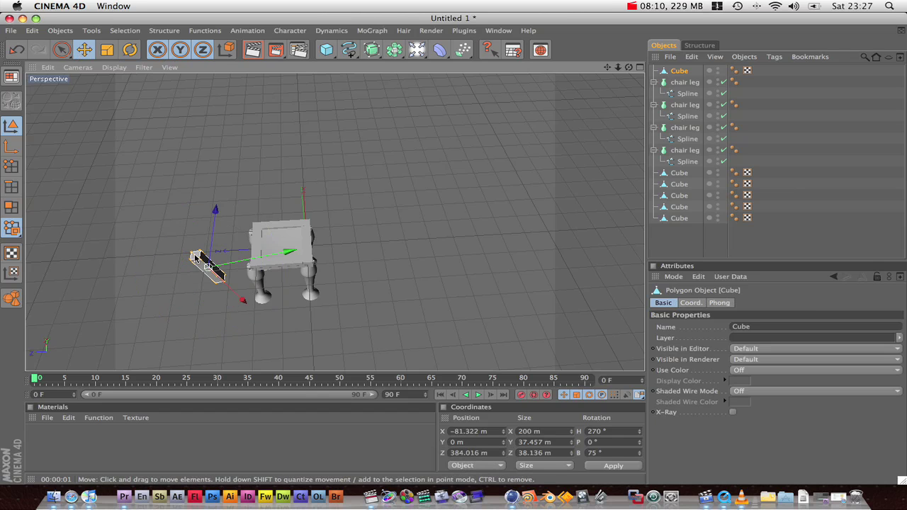
left_click(11, 206)
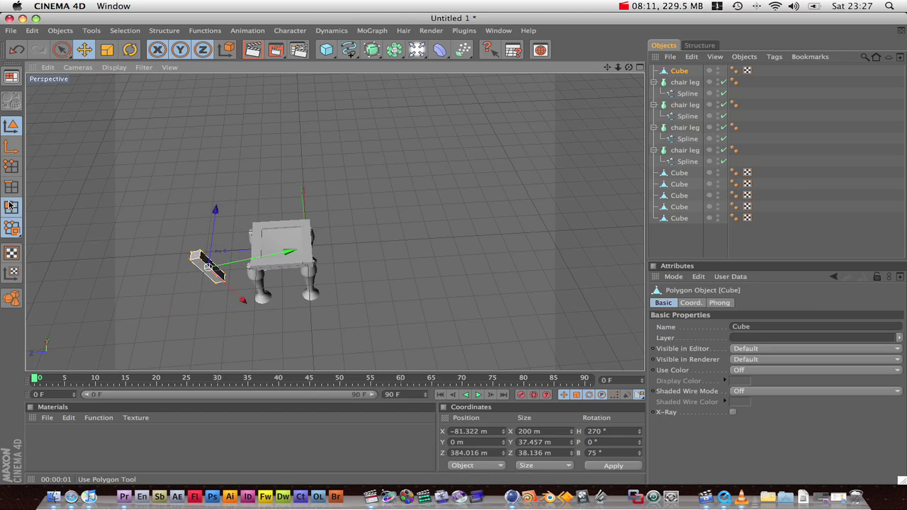
left_click(193, 258)
left_click_drag(185, 244, 150, 211)
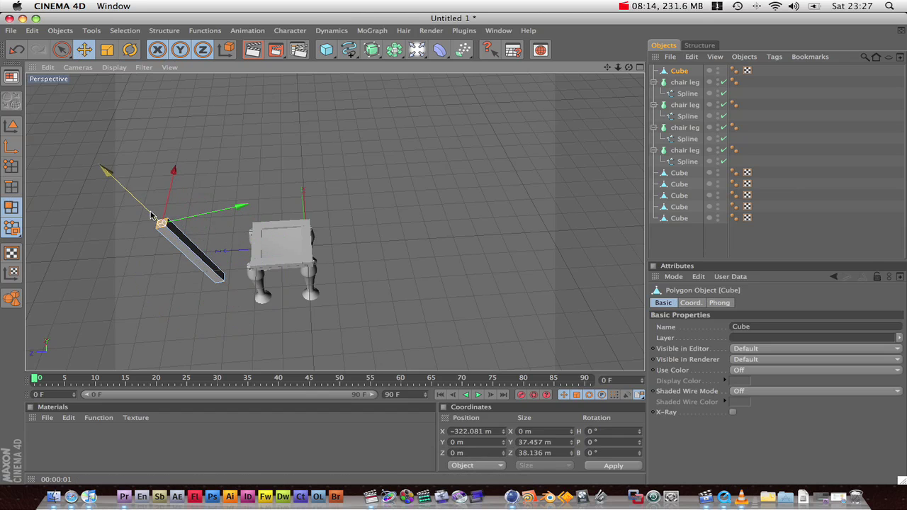
Shift the bar's upper end polygon along its Y axis until the bar's Y size is about 93 m, and return to object editing.
key("v")
left_click(70, 50)
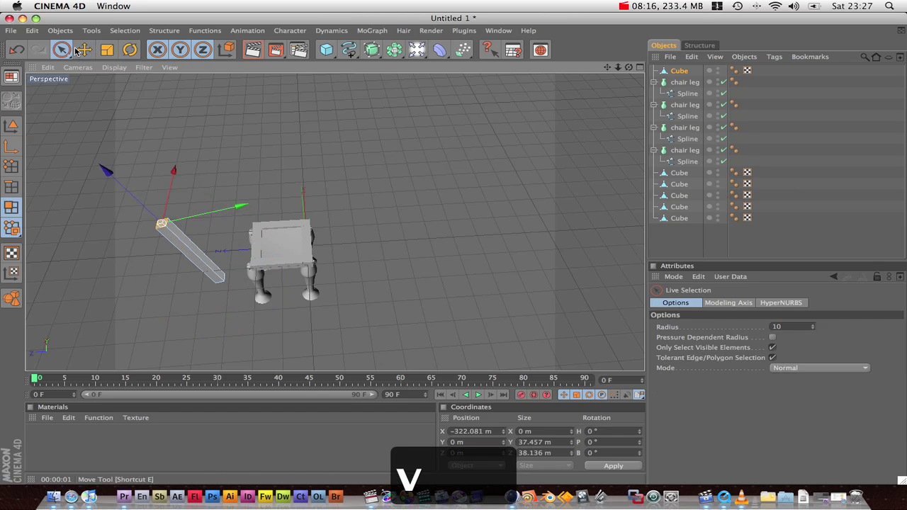
left_click(83, 50)
left_click_drag(228, 214, 244, 209)
left_click(10, 127)
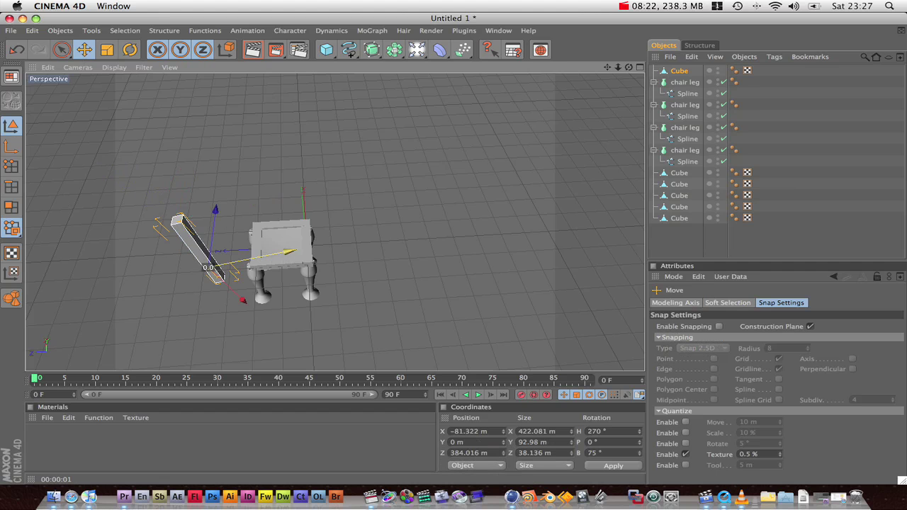
Move the tilted bar onto the seat's rear corner at about Y 40 m and Z 234 m.
left_click_drag(289, 251, 326, 244)
left_click_drag(245, 263, 227, 222, "alt")
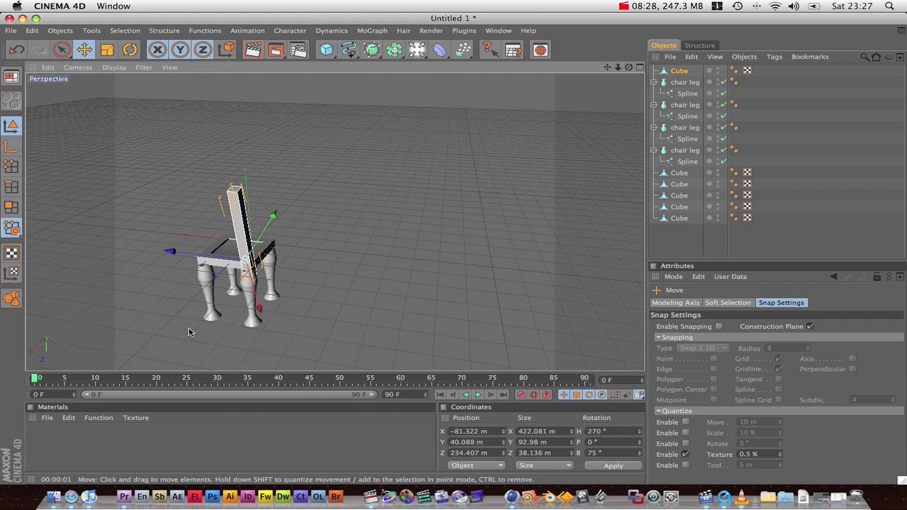
Duplicate the back bar three times, spacing the copies across the seat's rear edge, the first at about X -6 m and the last at about X 119 m.
key("super+c")
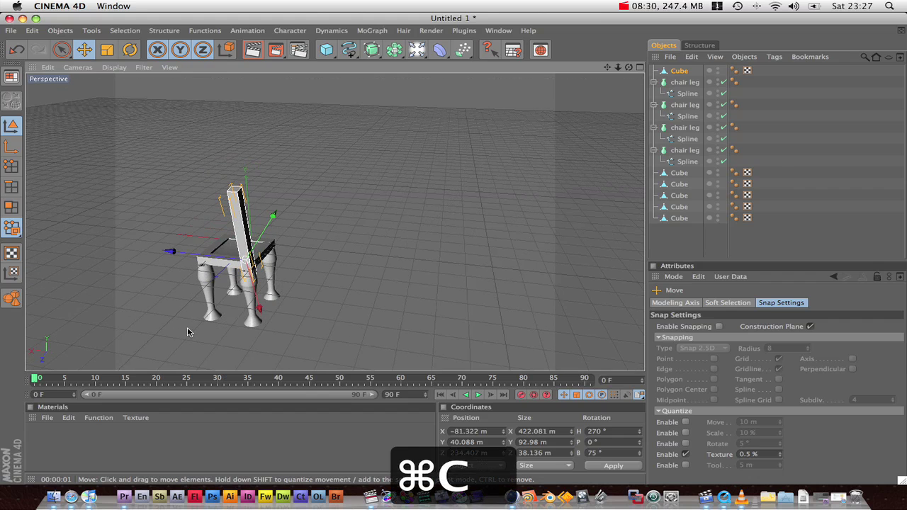
key("super+v")
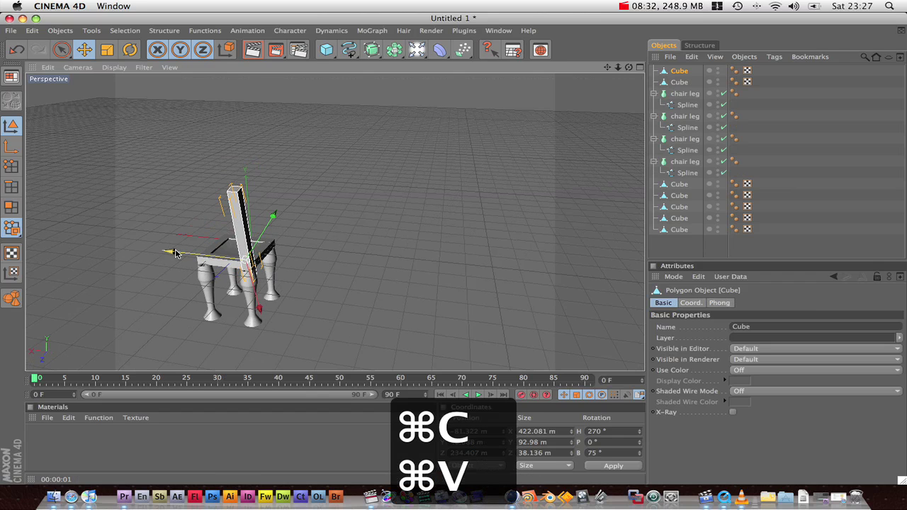
left_click_drag(176, 254, 156, 250)
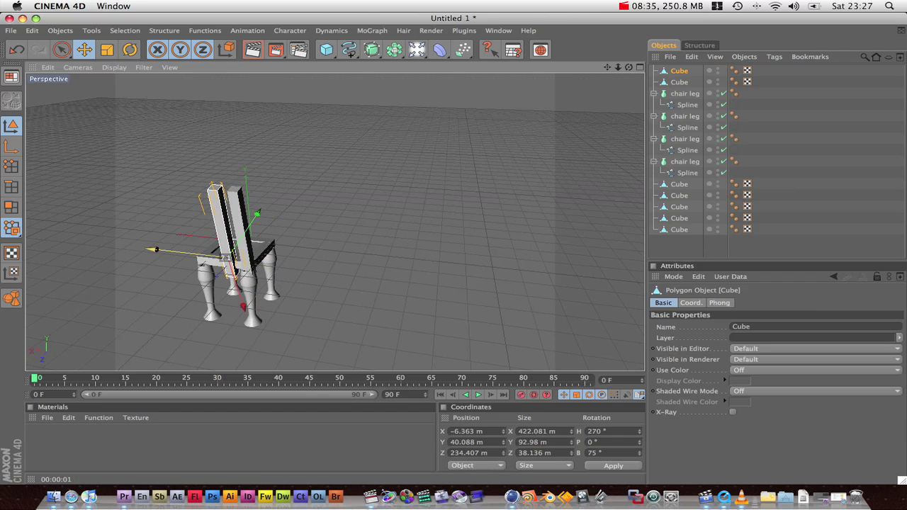
key("super+c")
key("super+v")
left_click_drag(169, 253, 139, 248)
key("super+v")
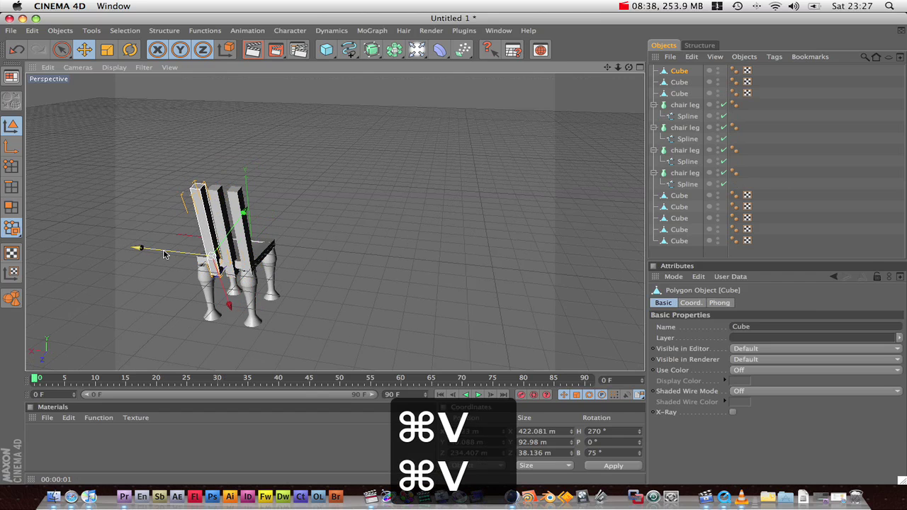
left_click_drag(162, 253, 125, 246)
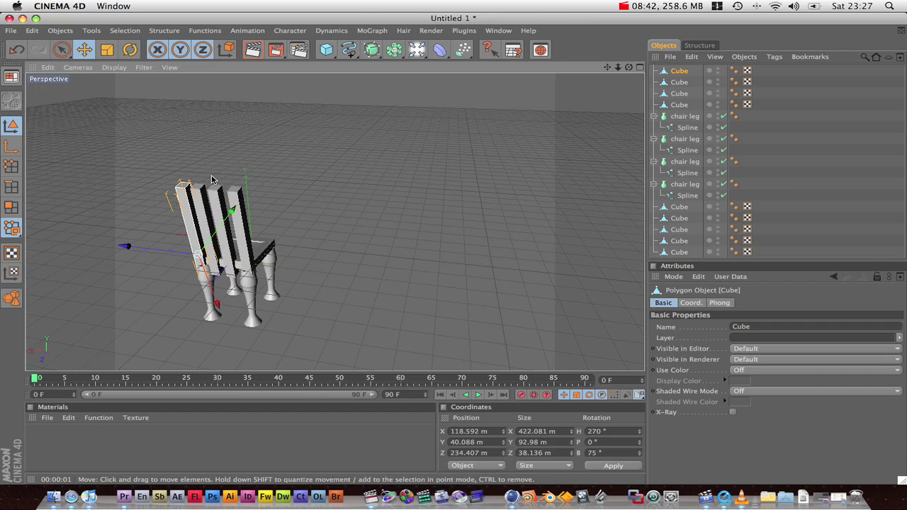
Duplicate the seat's rear frame bar and place the copy across the slat tops at about Y 342 m and Z 250 m.
left_click(223, 269)
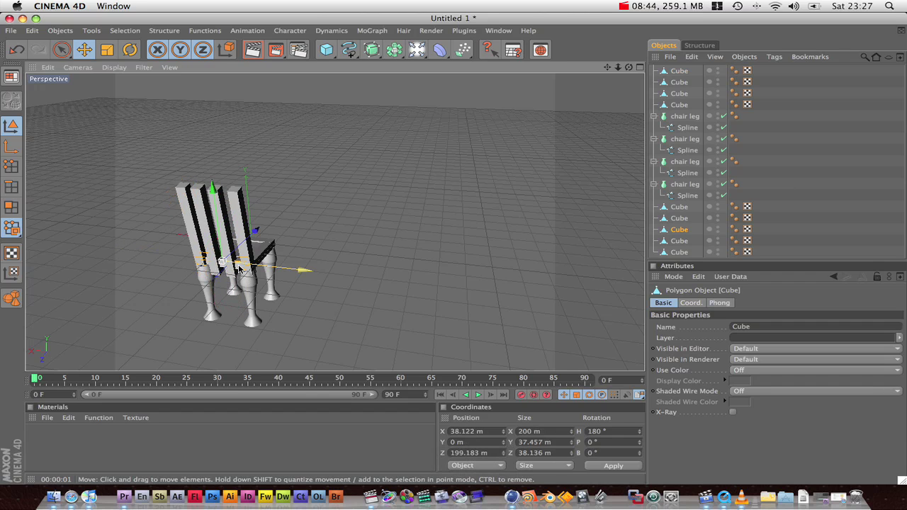
left_click_drag(292, 279, 312, 277, "alt")
key("super+c")
key("super+v")
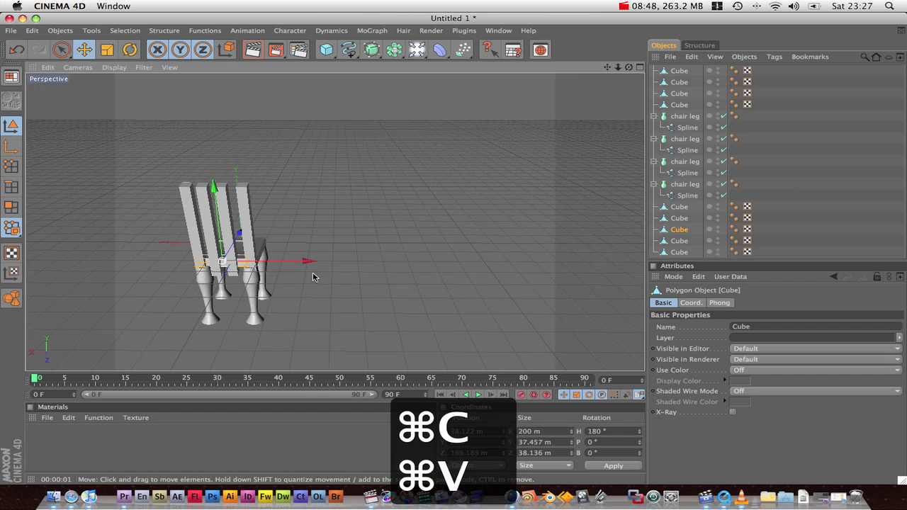
left_click_drag(211, 188, 205, 116)
left_click_drag(213, 220, 344, 232, "alt")
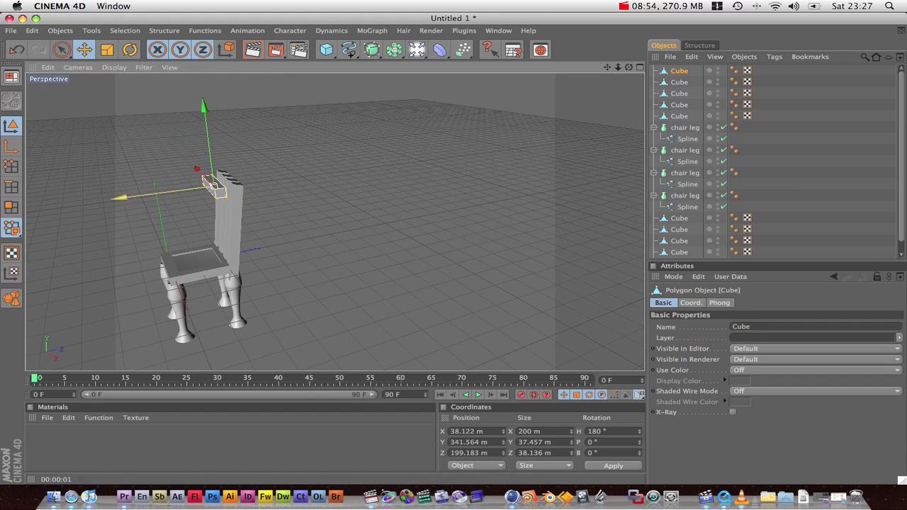
left_click_drag(122, 198, 133, 195)
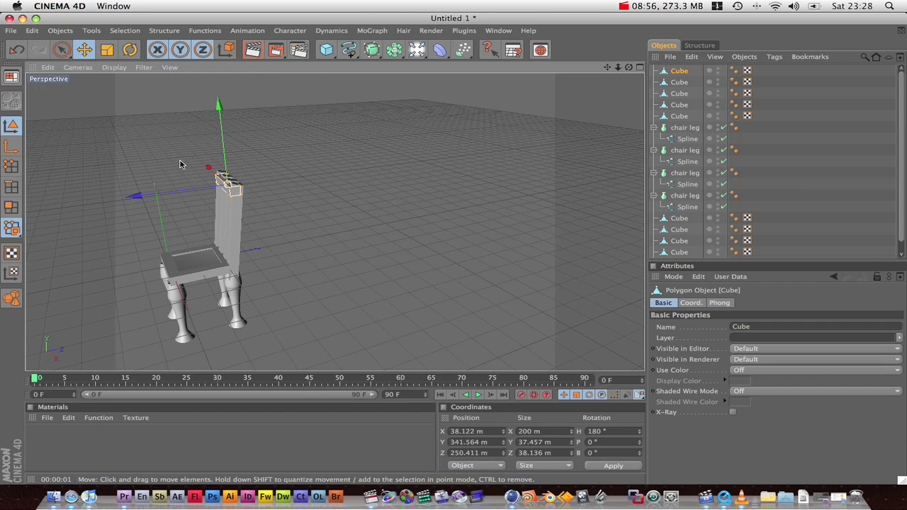
Select the top rail's upper polygon and raise it to about Y 54 m to make the rail taller.
left_click(12, 206)
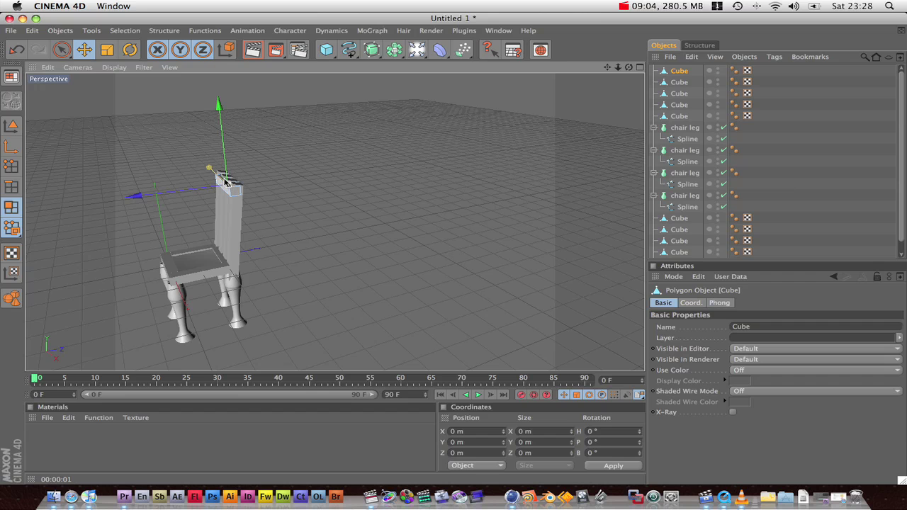
left_click_drag(184, 173, 243, 226, "alt")
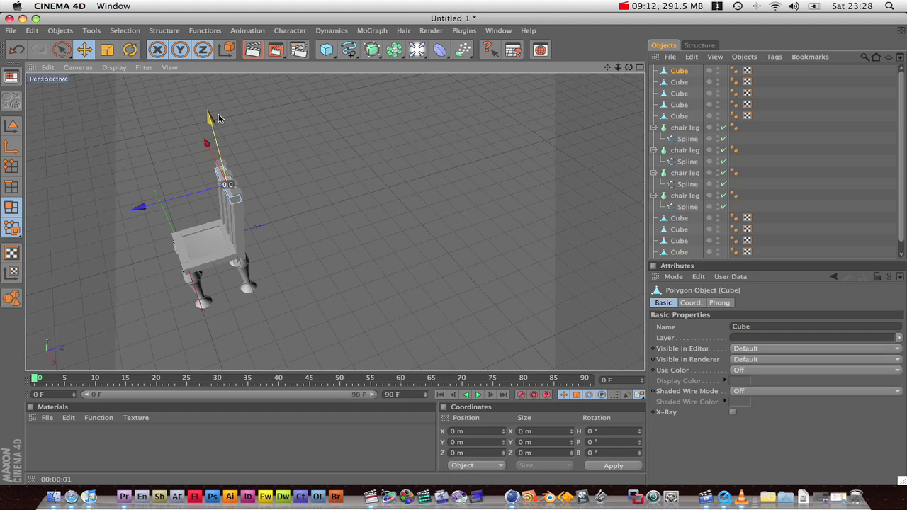
left_click_drag(213, 124, 212, 124)
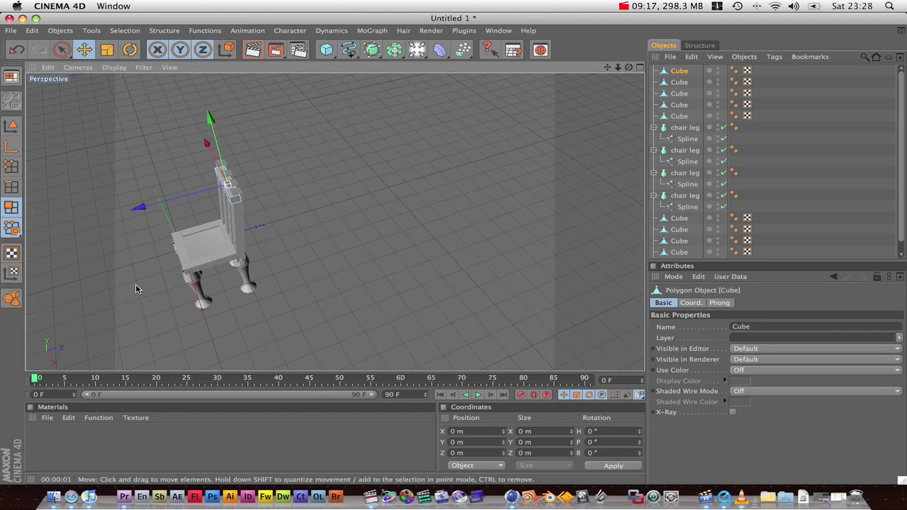
left_click_drag(216, 181, 301, 174, "alt")
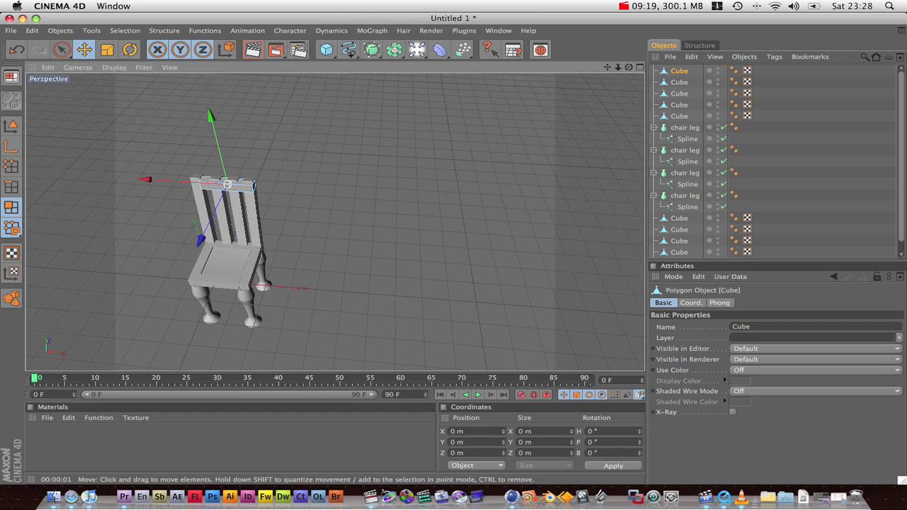
left_click(216, 182)
left_click_drag(209, 132, 212, 116)
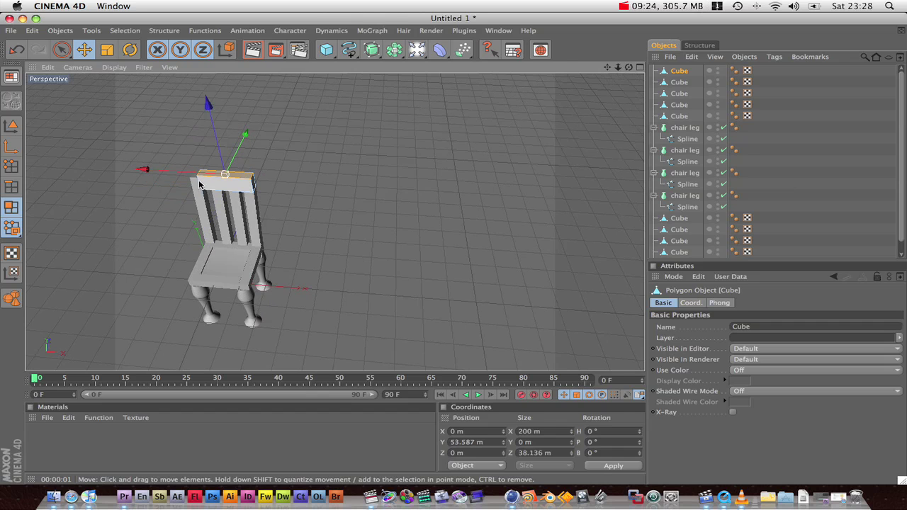
Extend the top rail over the outermost slat by pulling its end polygon out to about X 154 m, and deselect the polygon.
left_click_drag(182, 165, 262, 167, "alt")
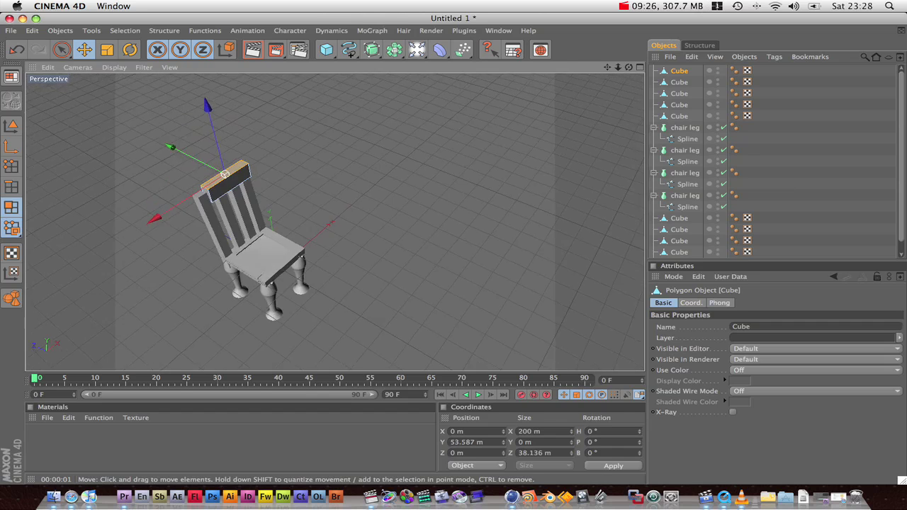
left_click(207, 195)
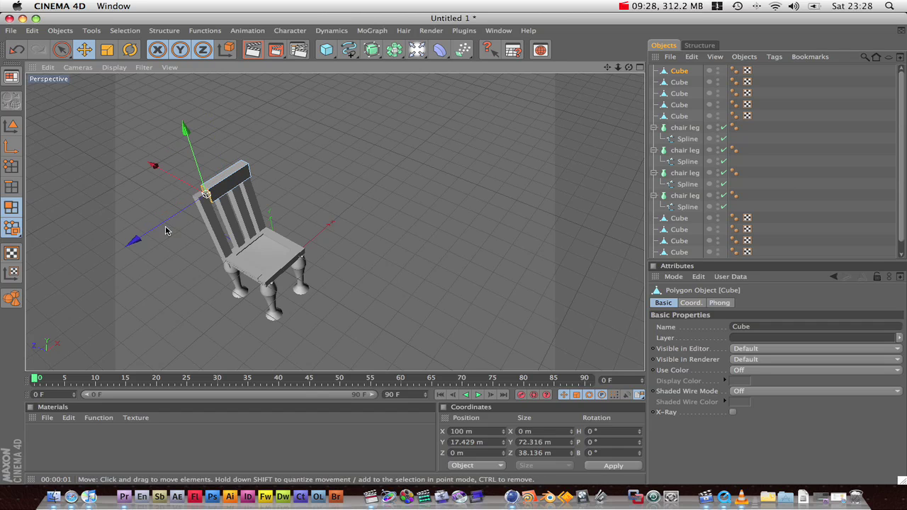
left_click_drag(164, 224, 162, 226)
left_click_drag(205, 192, 193, 202)
left_click_drag(347, 195, 355, 191, "alt")
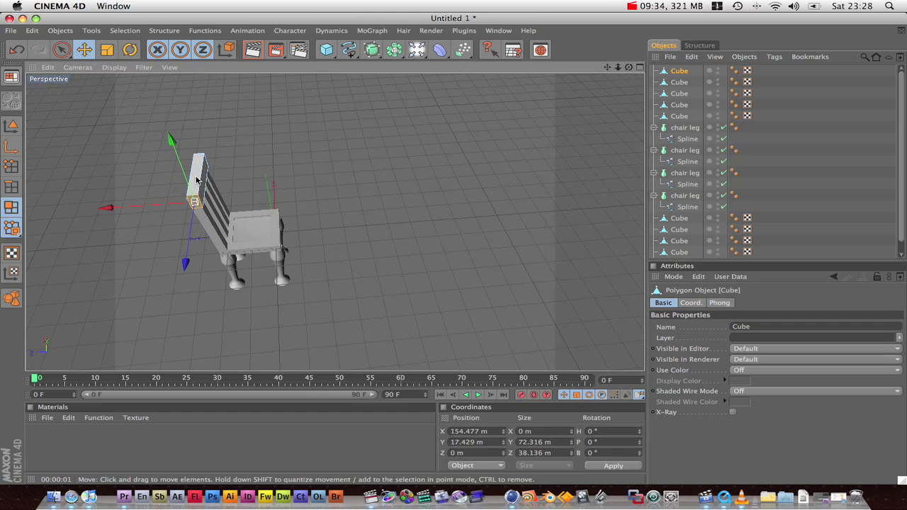
left_click(251, 231)
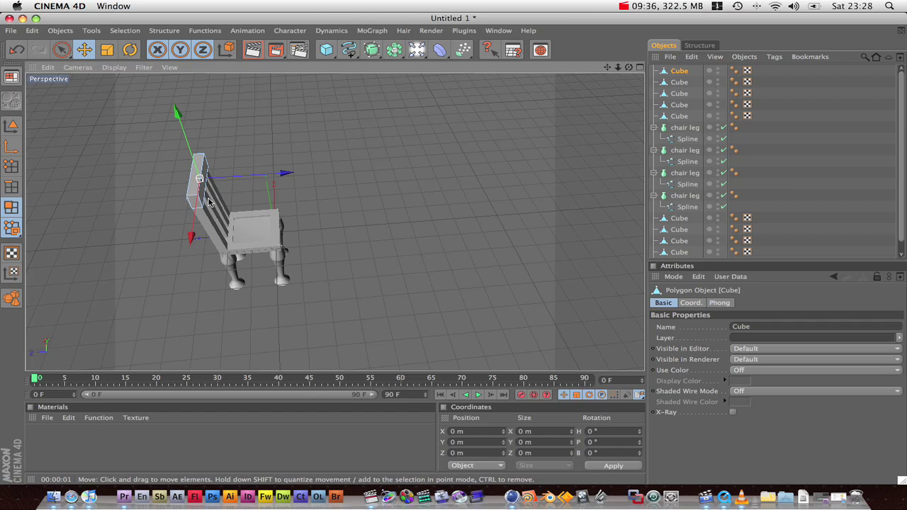
left_click_drag(207, 205, 182, 244, "alt")
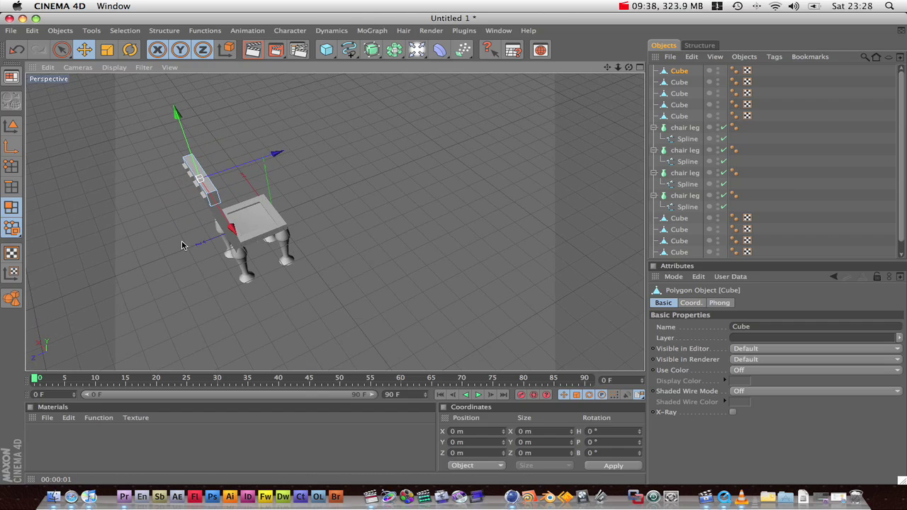
mouse_move(411, 235)
left_mouse_down("alt")
mouse_move(503, 251)
mouse_move(511, 273)
mouse_move(514, 241)
mouse_move(408, 236)
left_mouse_up("alt")
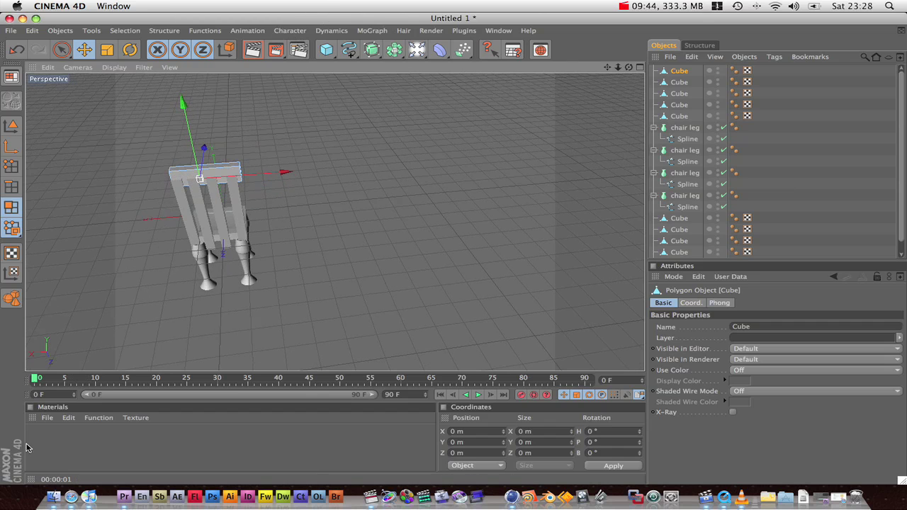
Create a new material, open it for editing and browse for an image file for its colour texture.
left_click(46, 420)
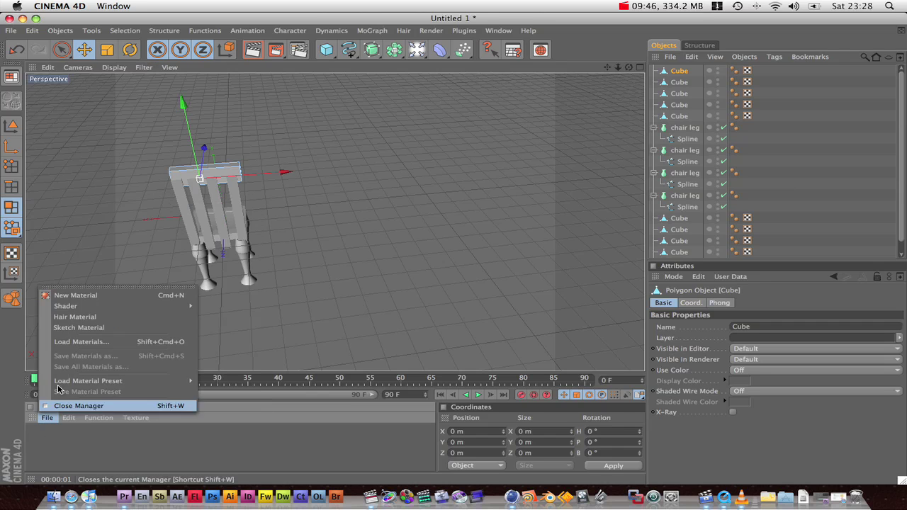
left_click(81, 296)
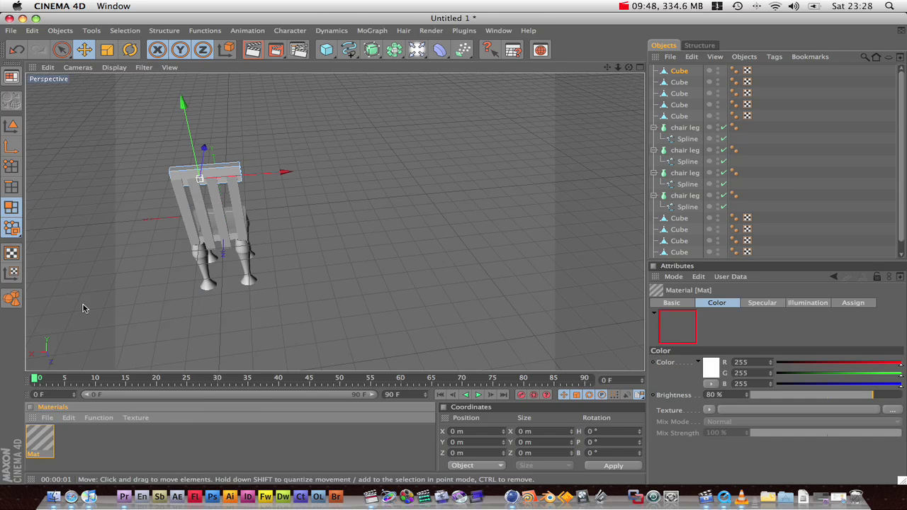
double_click(39, 438)
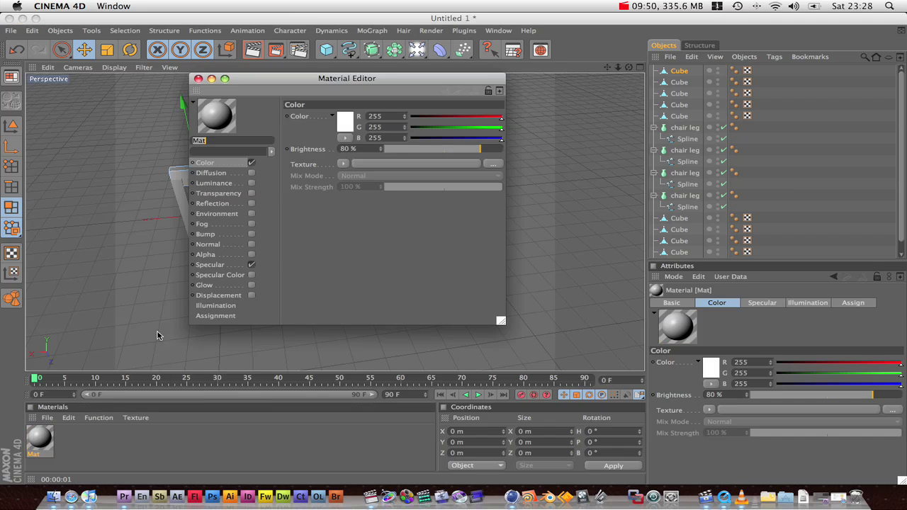
left_click(494, 165)
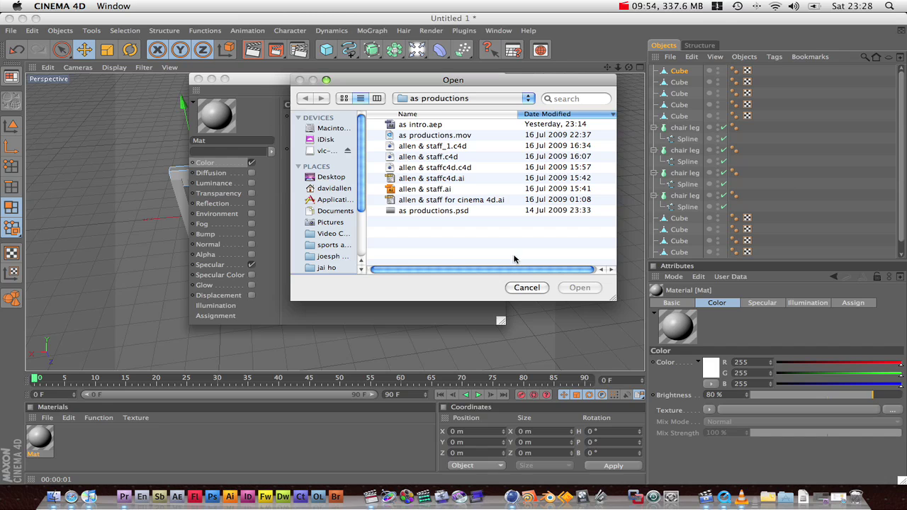
left_click(684, 8)
left_click(681, 21)
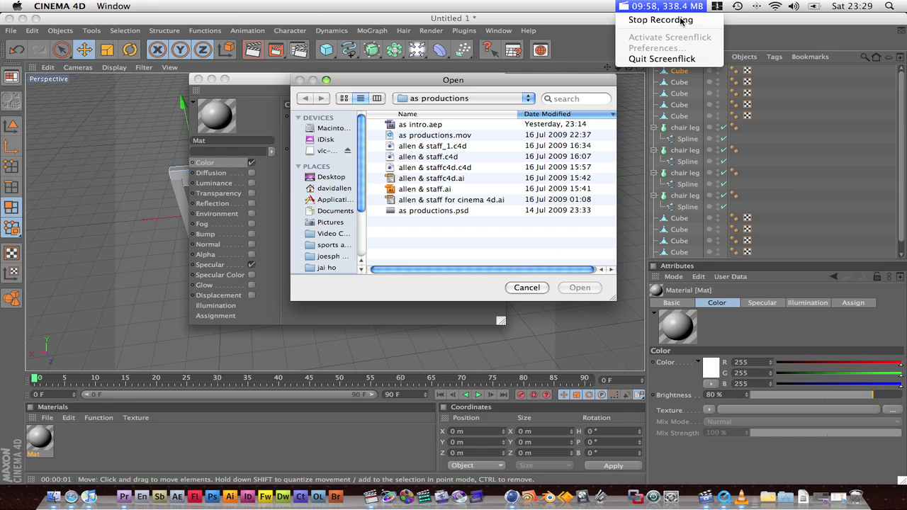